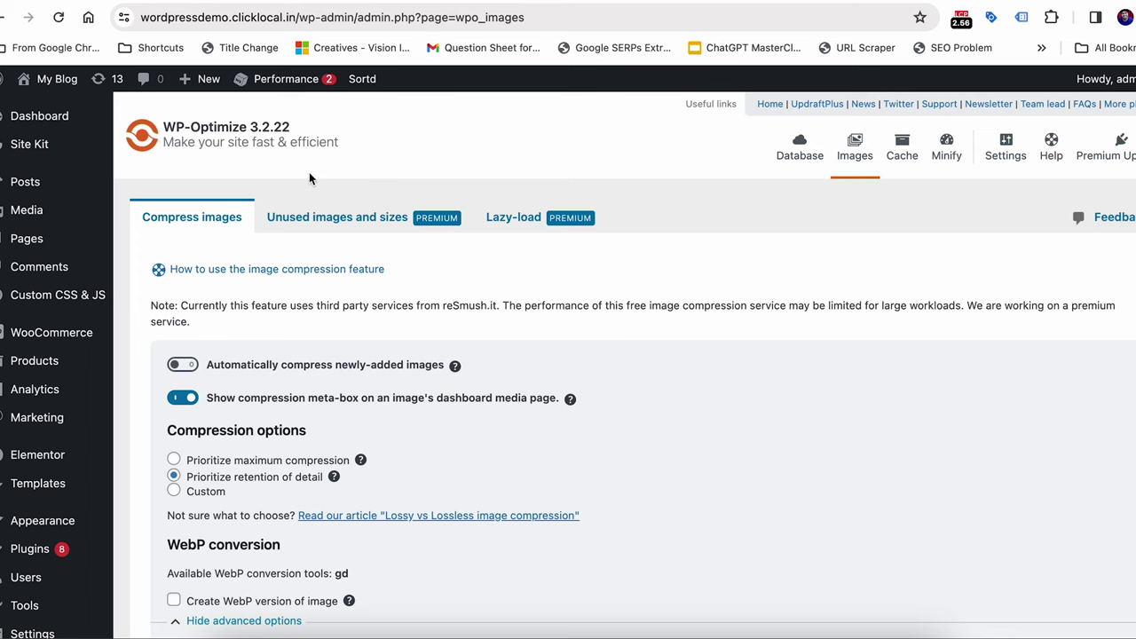
# Switch on automatic compression of newly-added images in WP-Optimize
pyautogui.scroll(-5, 126, 242)
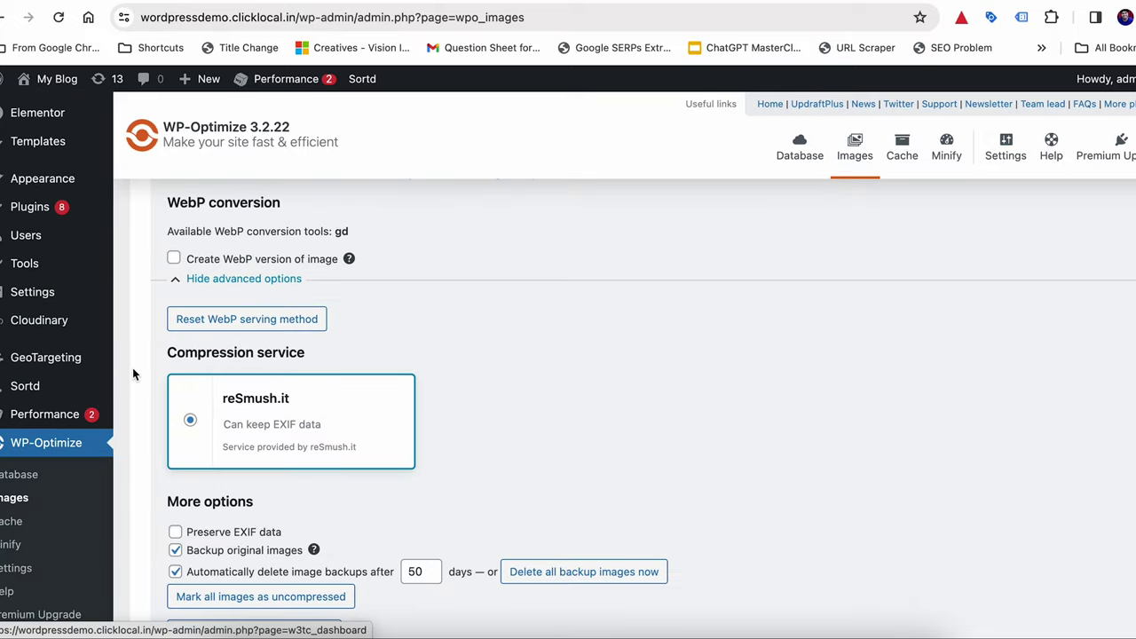
pyautogui.scroll(4, 148, 298)
pyautogui.scroll(1, 147, 303)
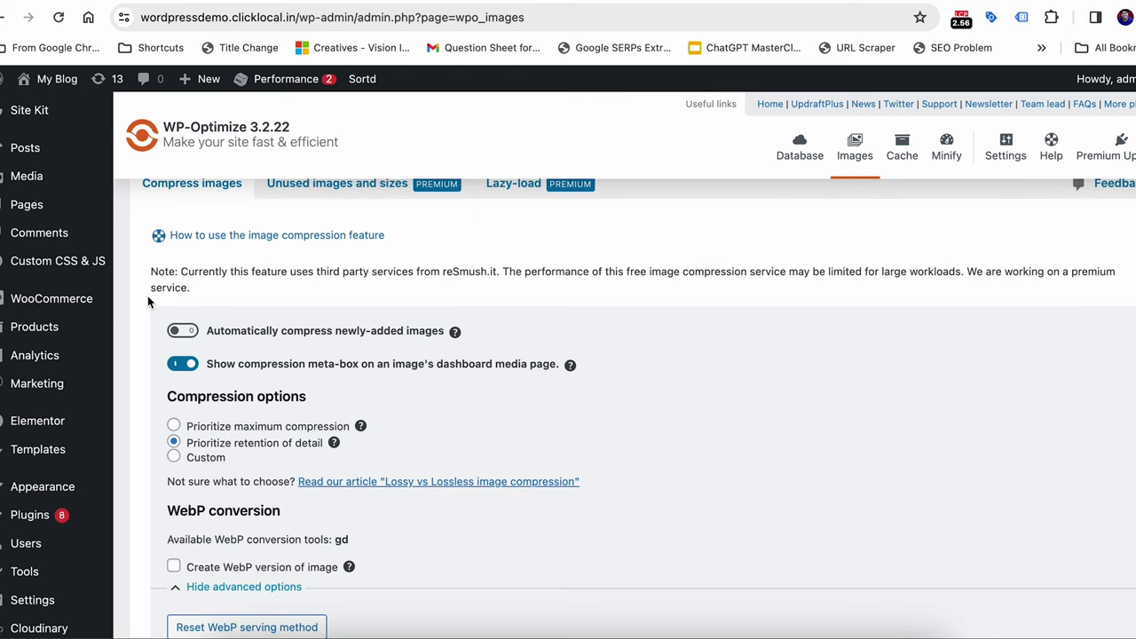
pyautogui.scroll(1, 147, 295)
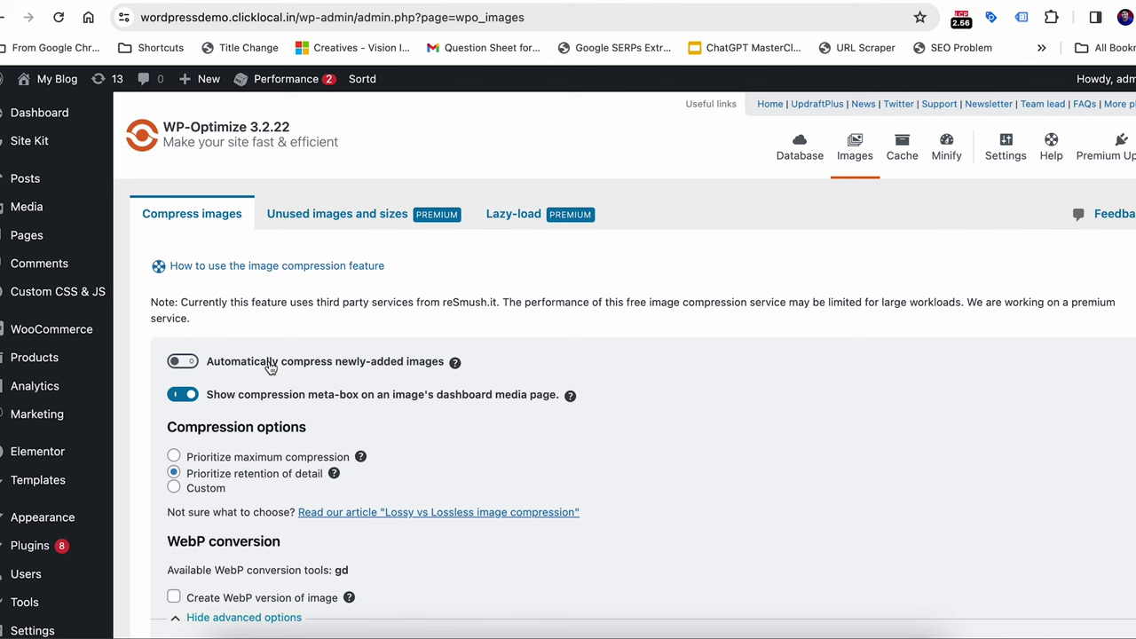
pyautogui.click(186, 362)
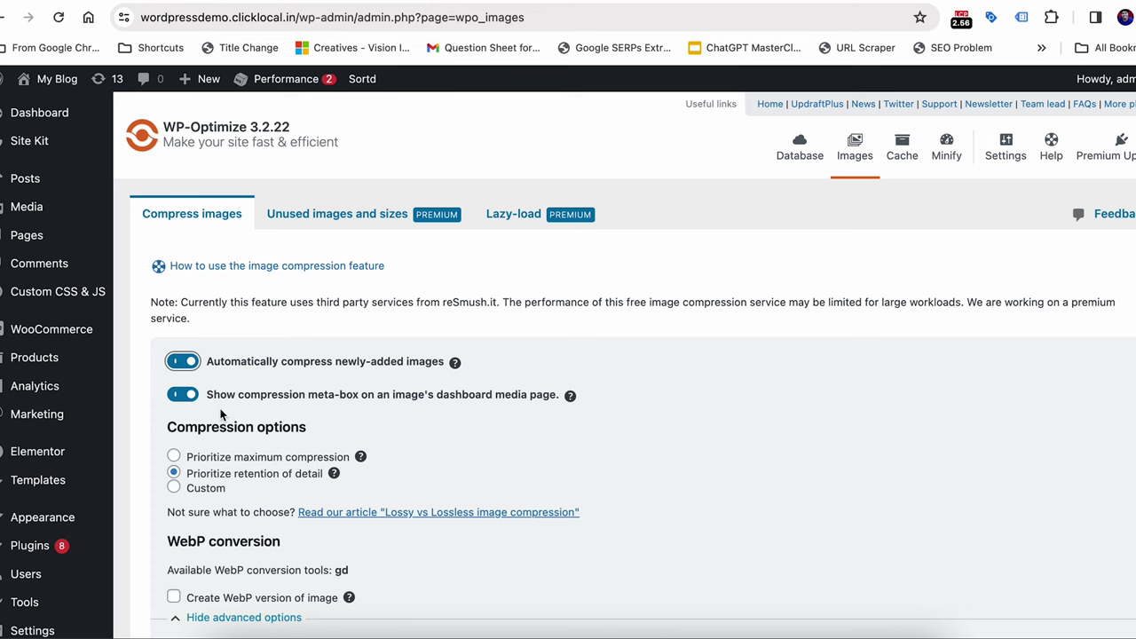
pyautogui.scroll(-1, 220, 406)
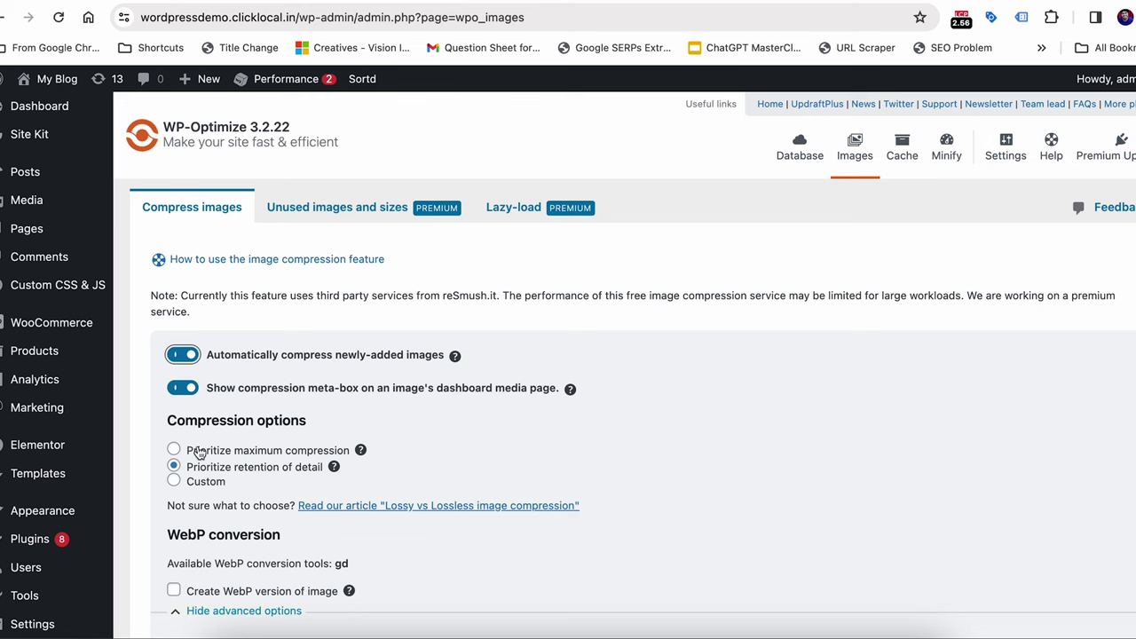
pyautogui.scroll(-1, 190, 451)
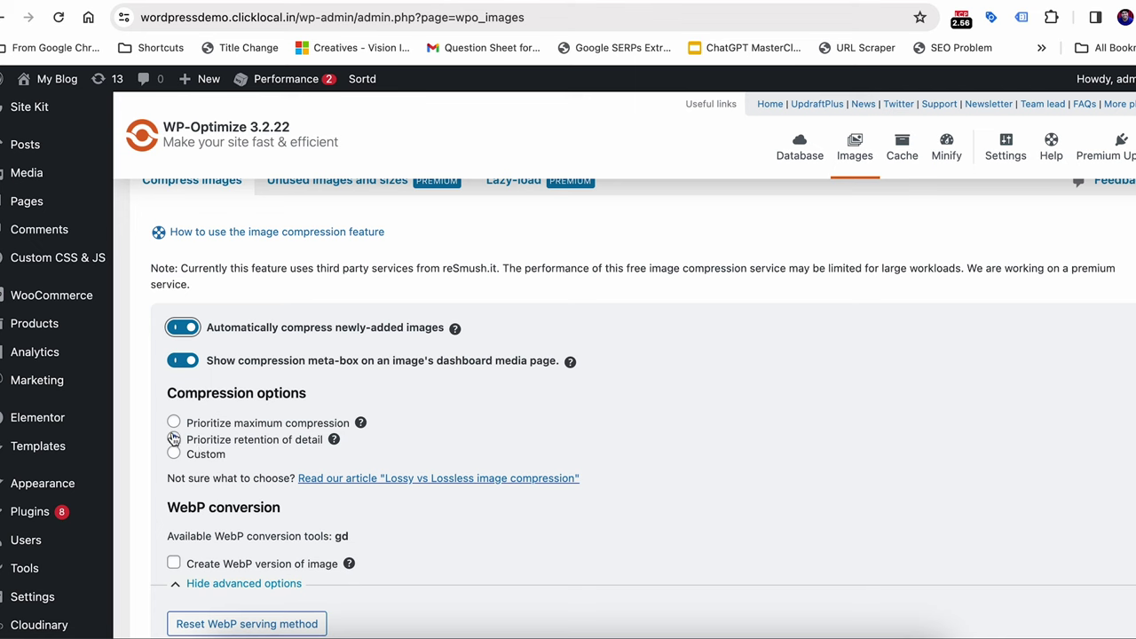
# Try the retention-of-detail and maximum-compression presets, then select Custom compression
pyautogui.click(173, 435)
pyautogui.click(174, 424)
pyautogui.click(174, 440)
pyautogui.click(173, 452)
pyautogui.click(175, 441)
pyautogui.click(174, 453)
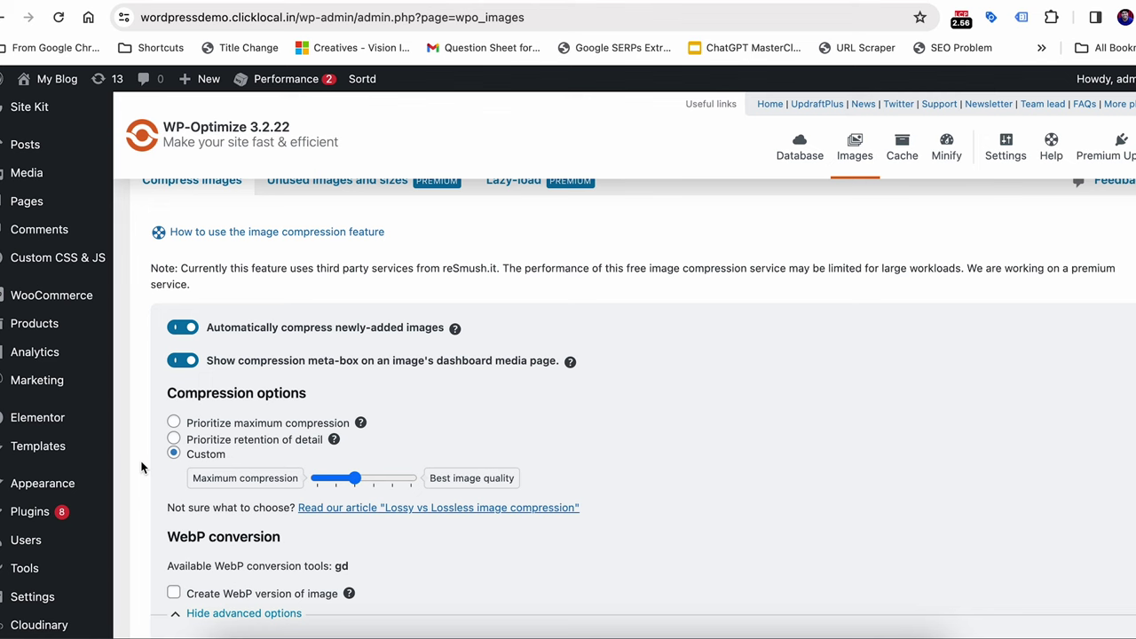
# Nudge the custom compression slider toward image quality and enable 'Create WebP version of image'
pyautogui.moveTo(354, 478); pyautogui.dragTo(356, 486)
pyautogui.scroll(-3, 266, 493)
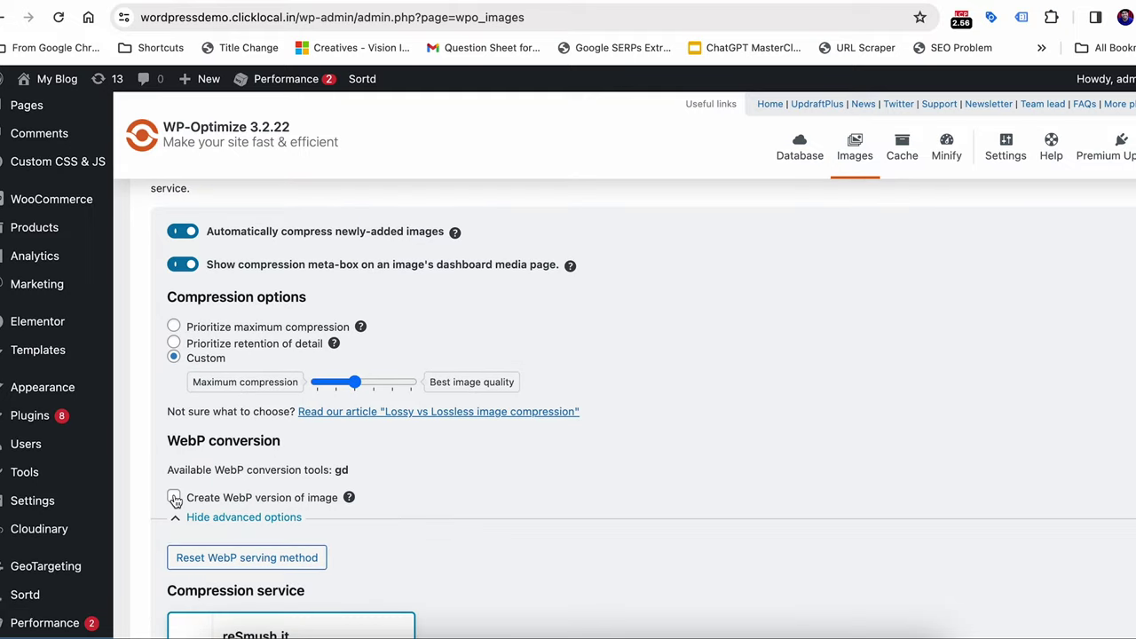
pyautogui.click(174, 497)
pyautogui.scroll(-7, 163, 497)
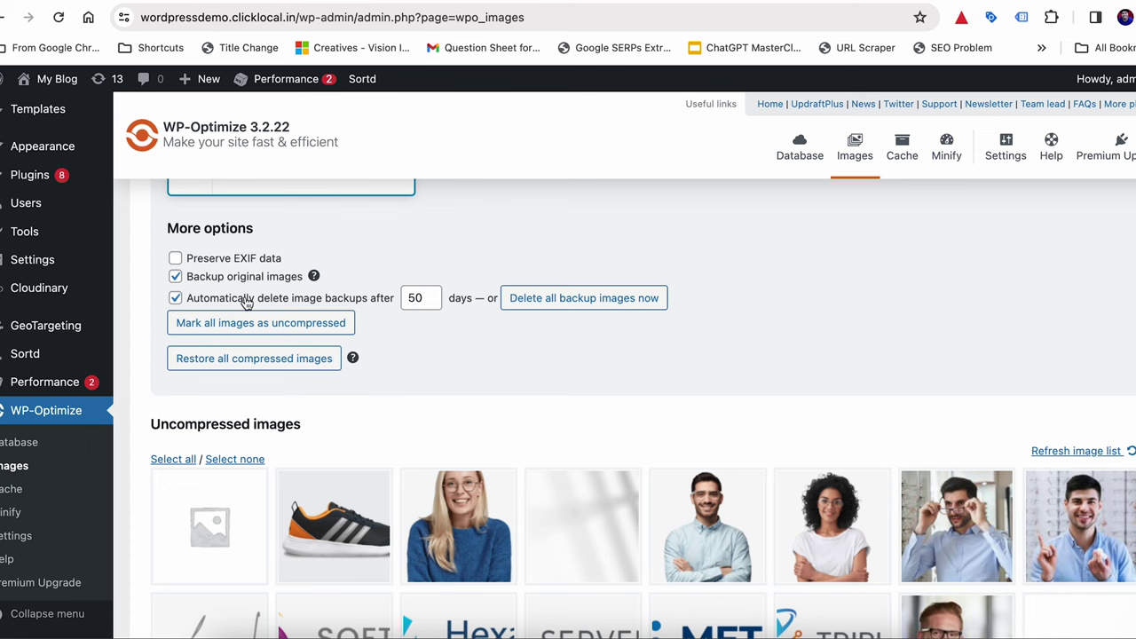
# Toggle 'Automatically delete image backups' off and back on, click Preserve EXIF data, and review the image list
pyautogui.click(176, 298)
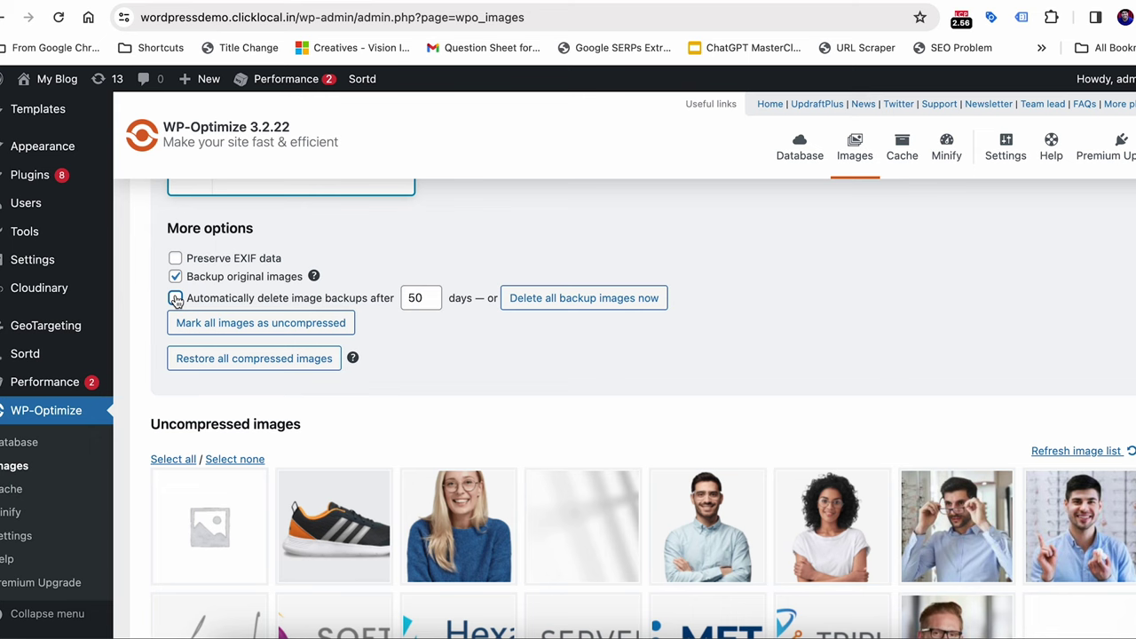
pyautogui.click(176, 299)
pyautogui.click(175, 259)
pyautogui.scroll(-10, 154, 254)
pyautogui.scroll(-1, 154, 262)
pyautogui.scroll(-10, 641, 459)
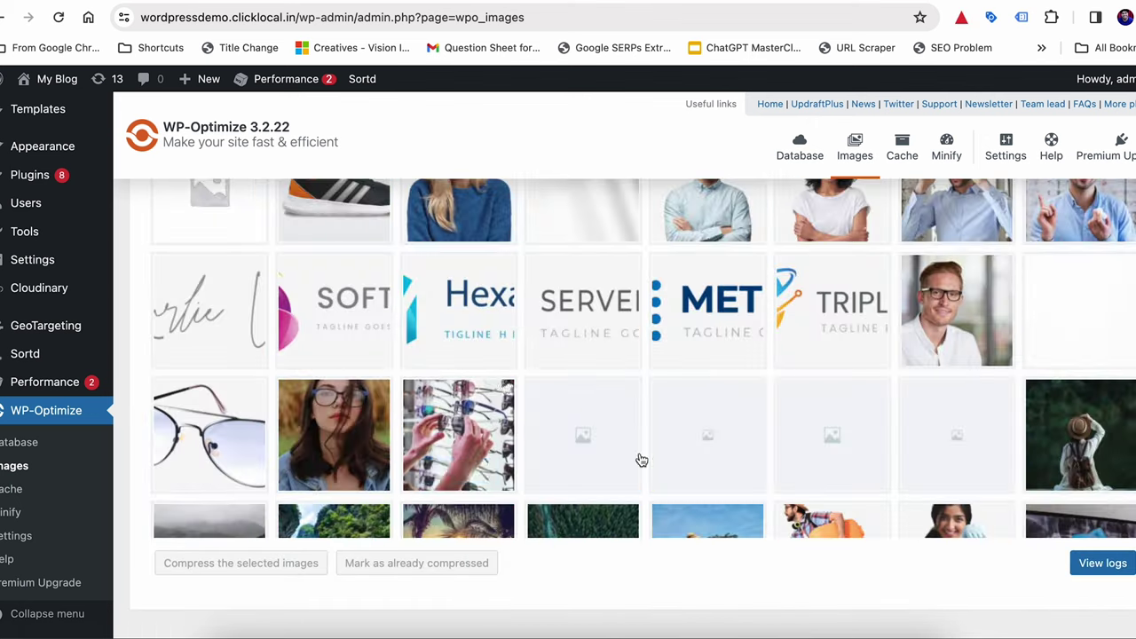
pyautogui.scroll(20, 502, 514)
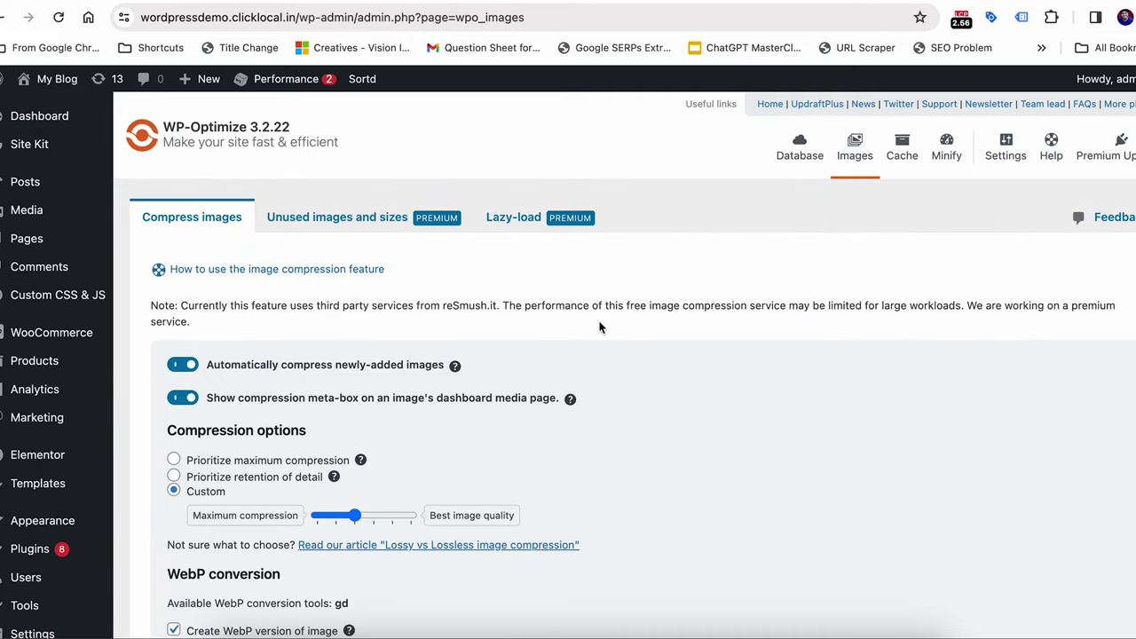
# Scroll through the WP-Optimize Images settings to review them
pyautogui.scroll(-8, 594, 369)
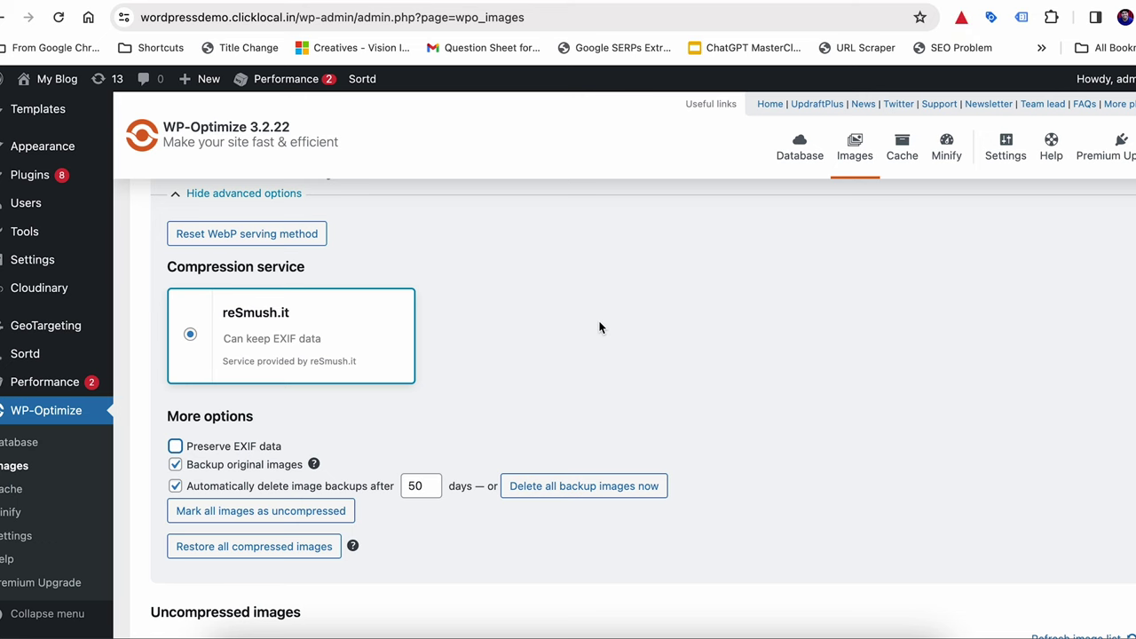
pyautogui.scroll(3, 599, 327)
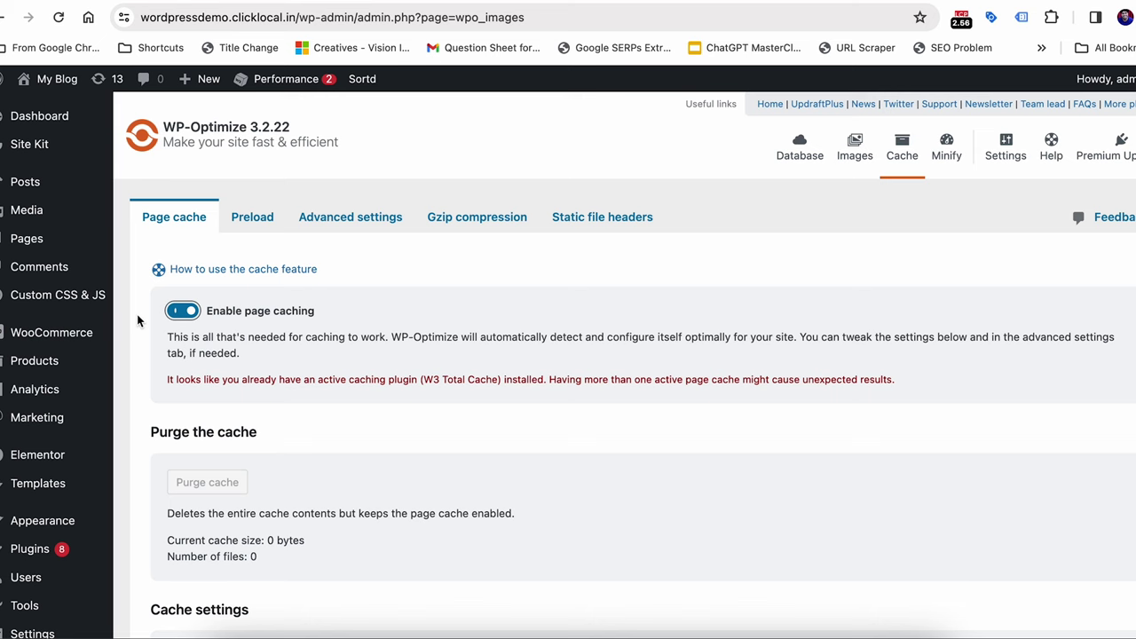
# Go to W3 Total Cache's Performance > General Settings page
pyautogui.click(133, 321)
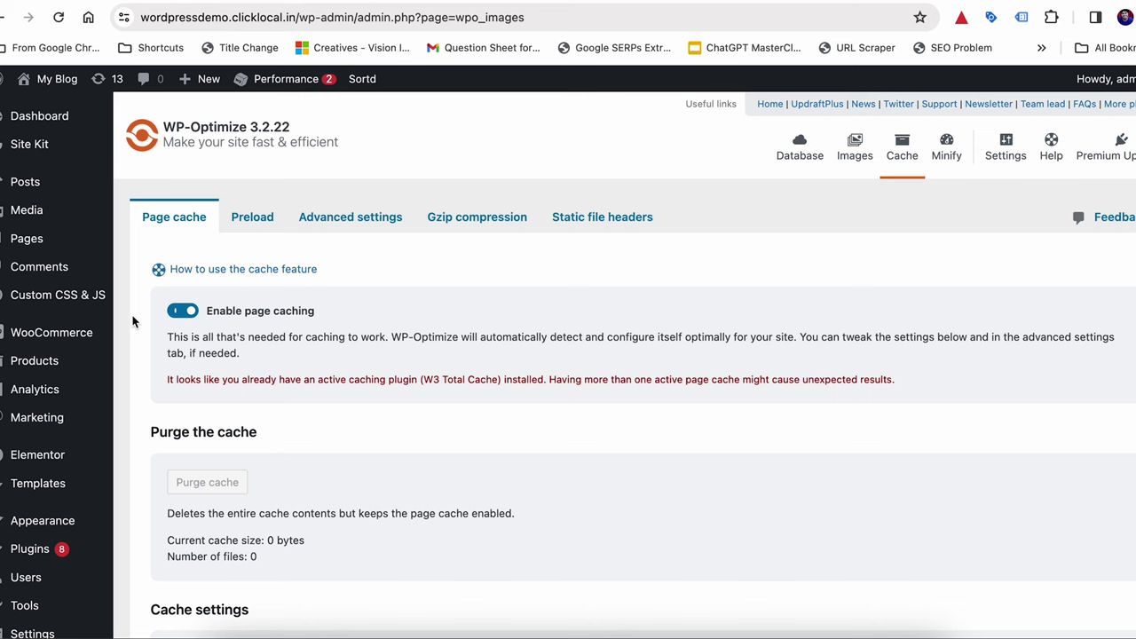
pyautogui.scroll(-5, 132, 321)
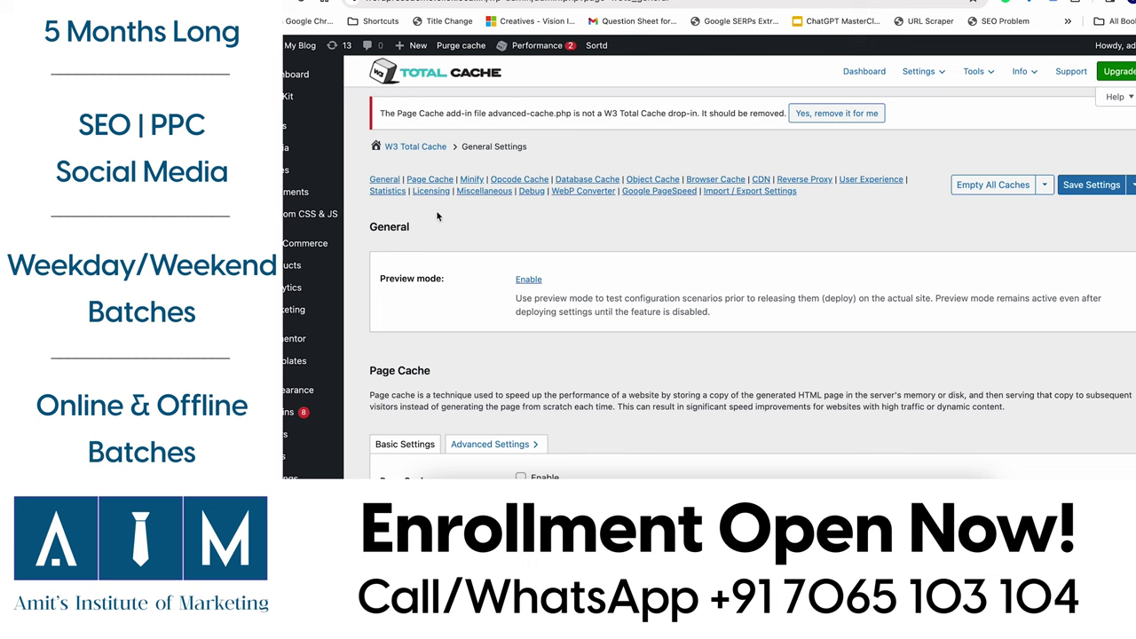
# Tick 'Enable WebP Converter Extension' in W3 Total Cache, then head to its Advanced Settings
pyautogui.click(583, 190)
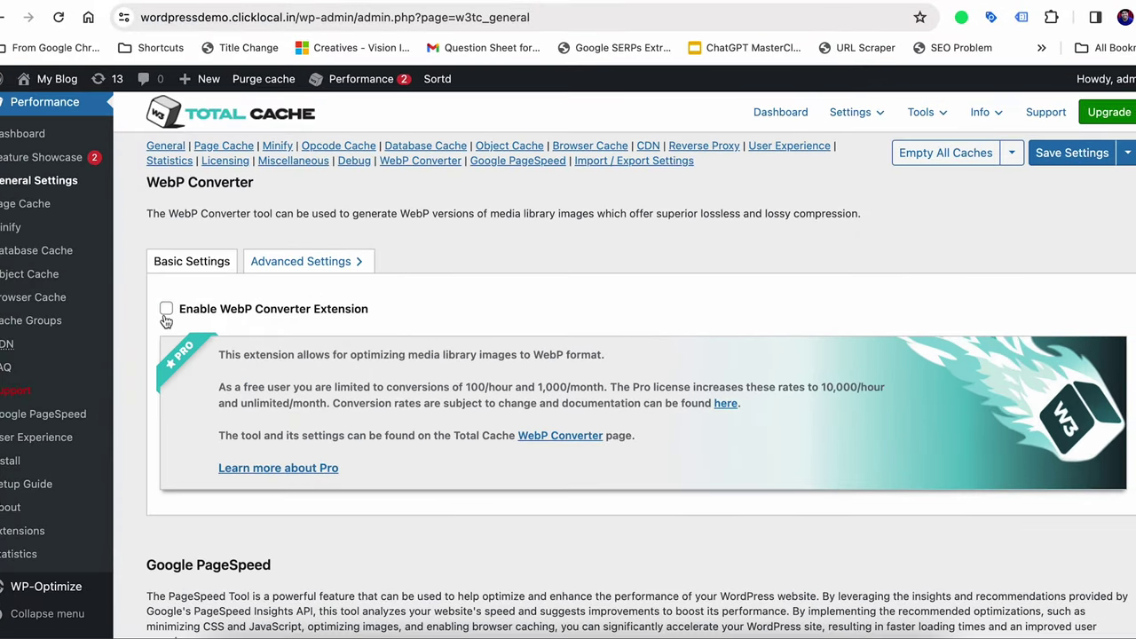
pyautogui.click(166, 310)
pyautogui.click(284, 261)
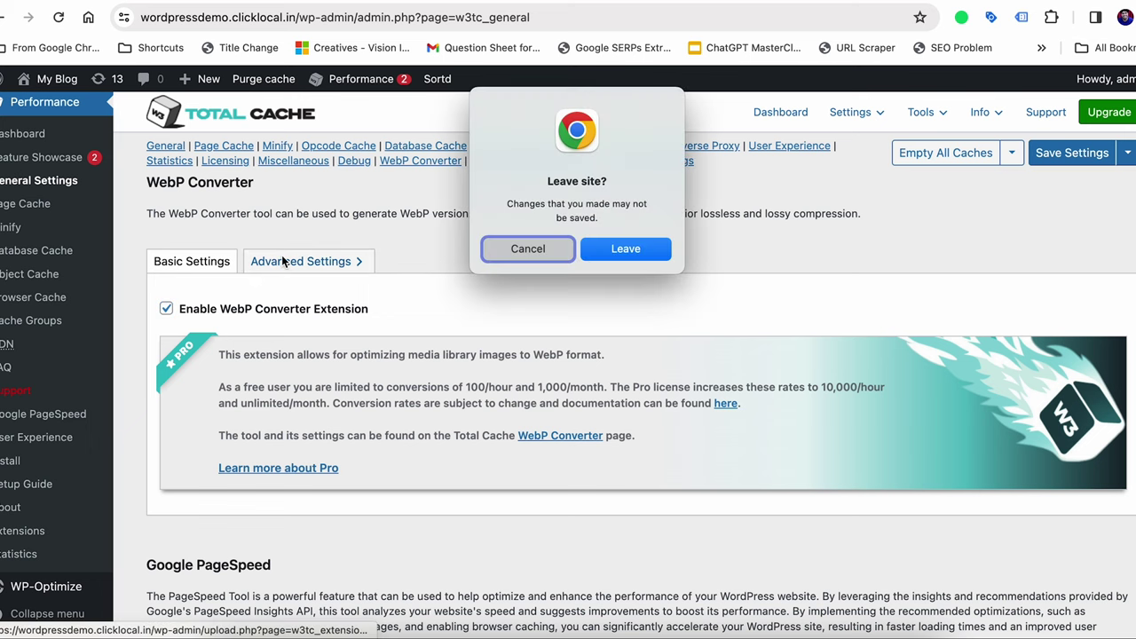
# Leave the page, then view the WebP Converter advanced settings showing Lossy compression and auto-convert
pyautogui.click(654, 243)
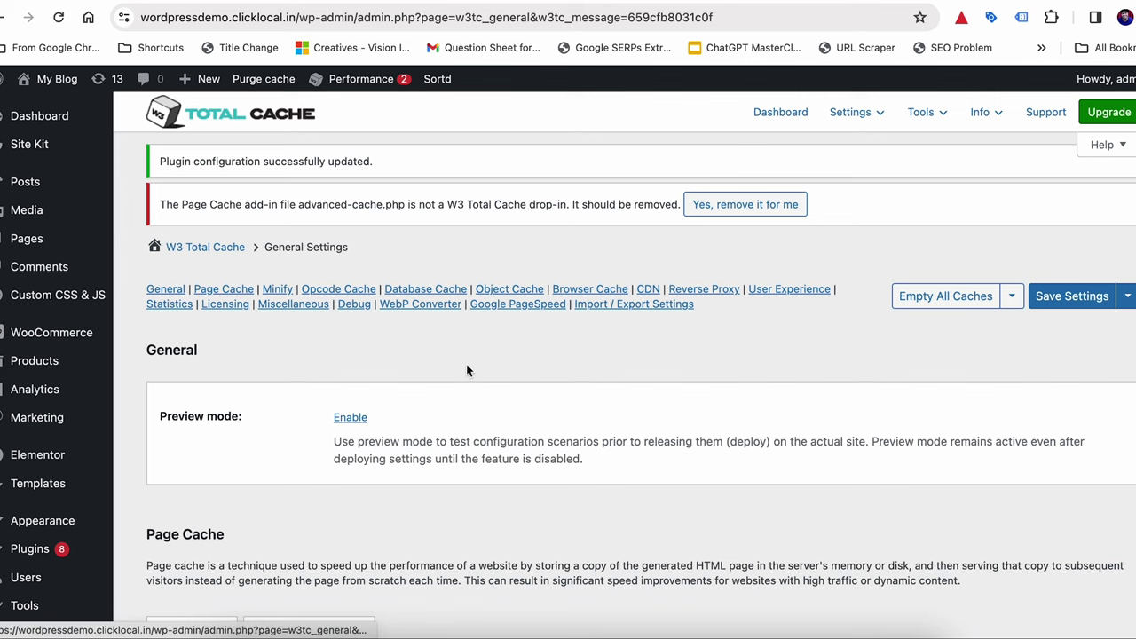
pyautogui.click(438, 306)
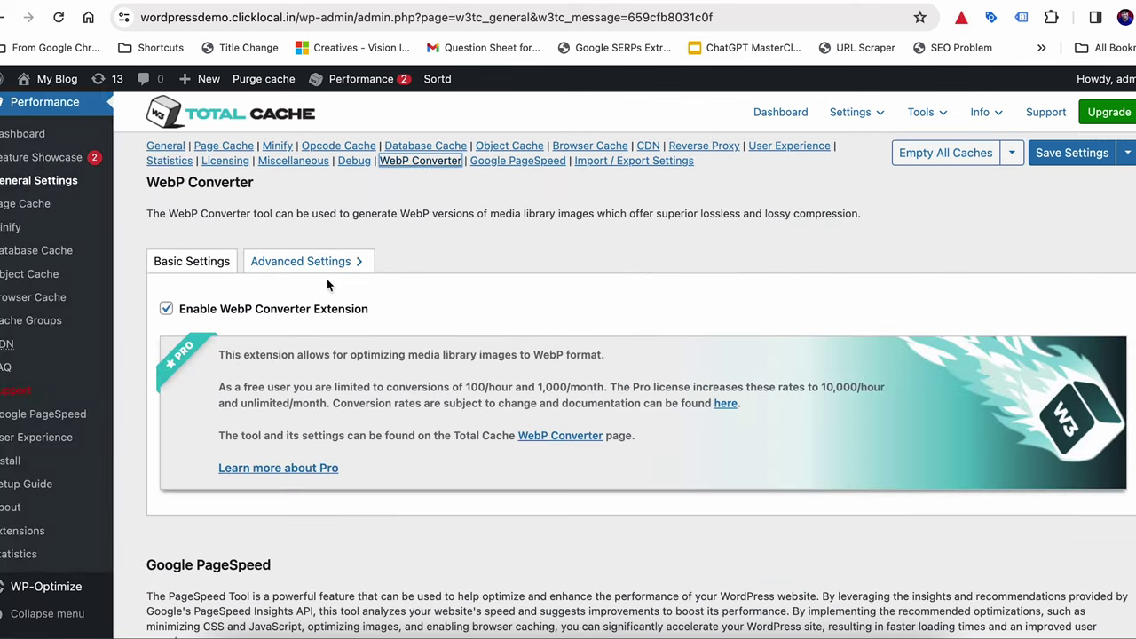
pyautogui.click(302, 263)
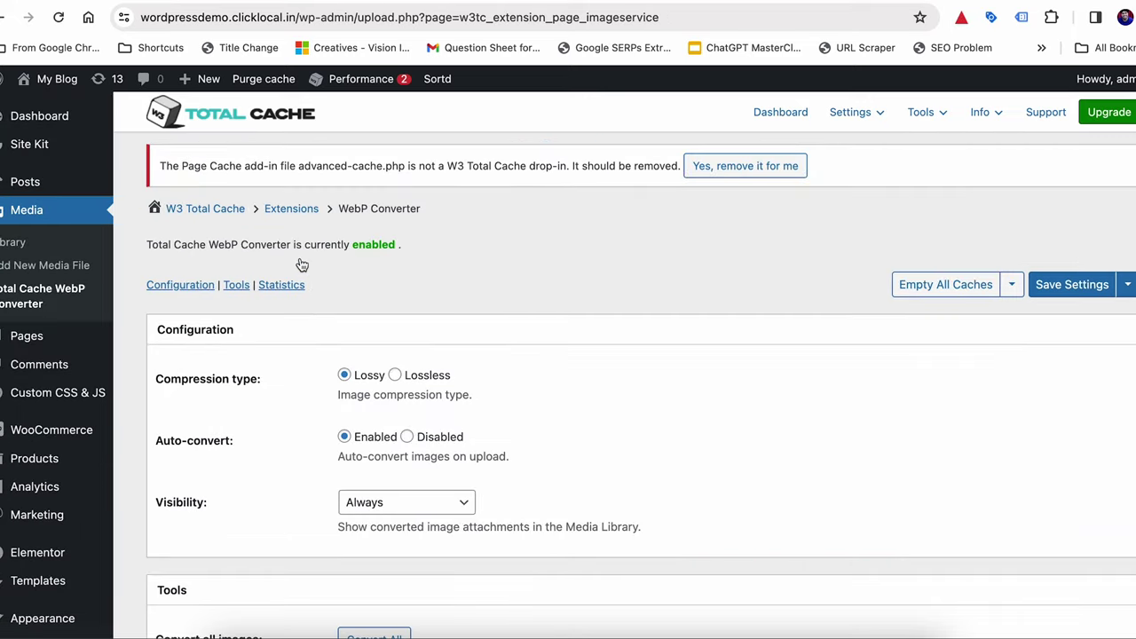
pyautogui.scroll(-2, 268, 387)
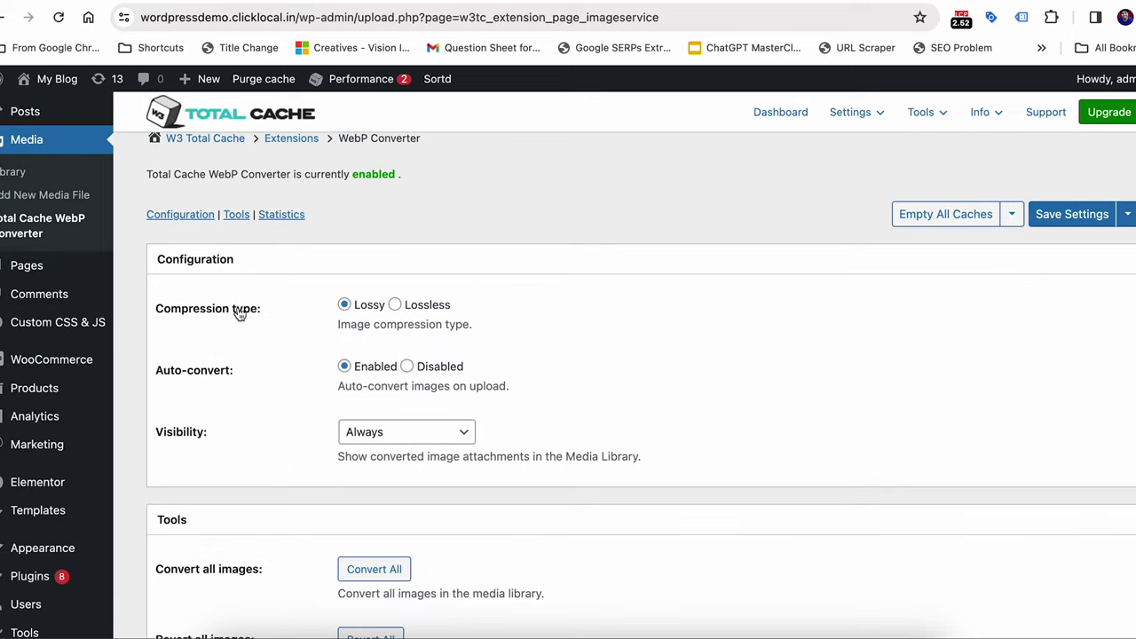
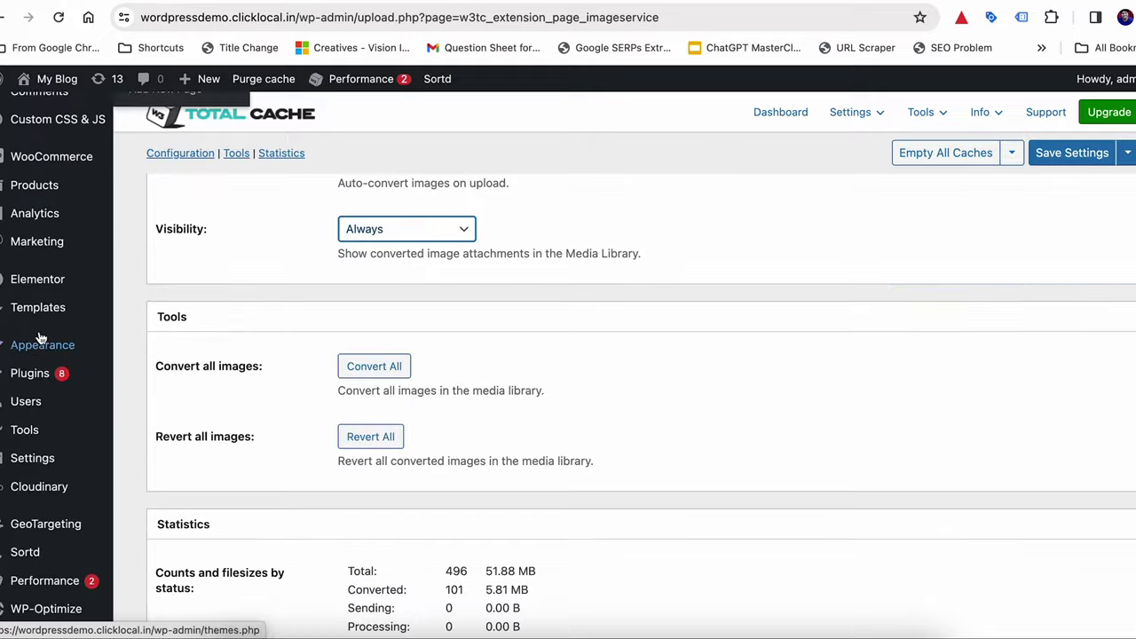
# Enable W3 Total Cache page caching in General Settings, keeping the Disk: Enhanced method
pyautogui.scroll(-1, 20, 426)
pyautogui.moveTo(22, 435)
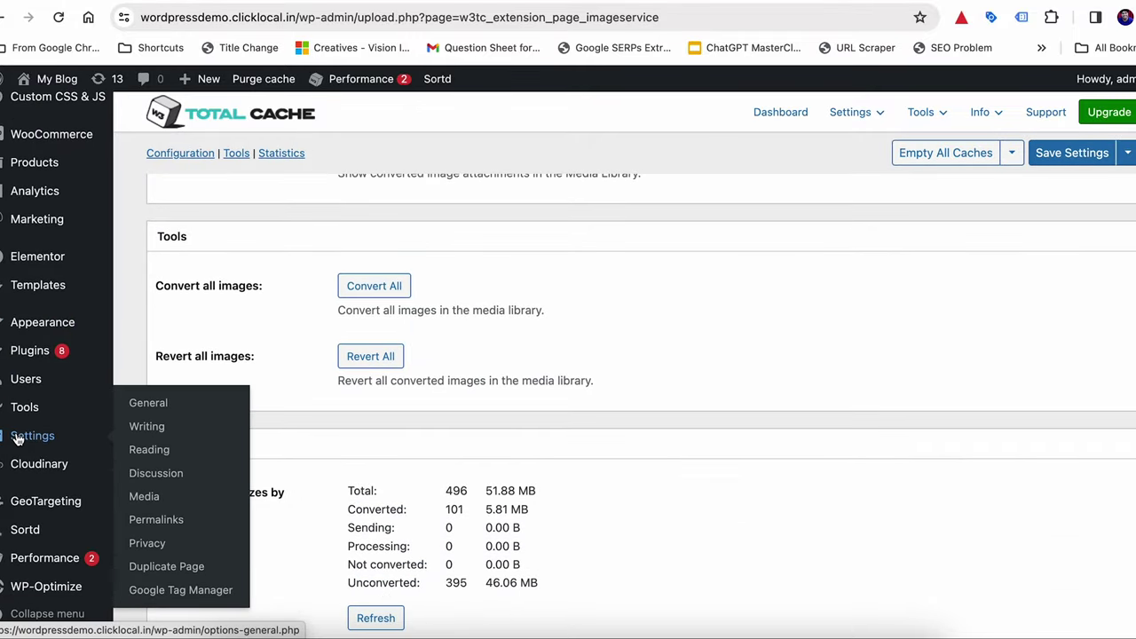
pyautogui.scroll(-5, 18, 436)
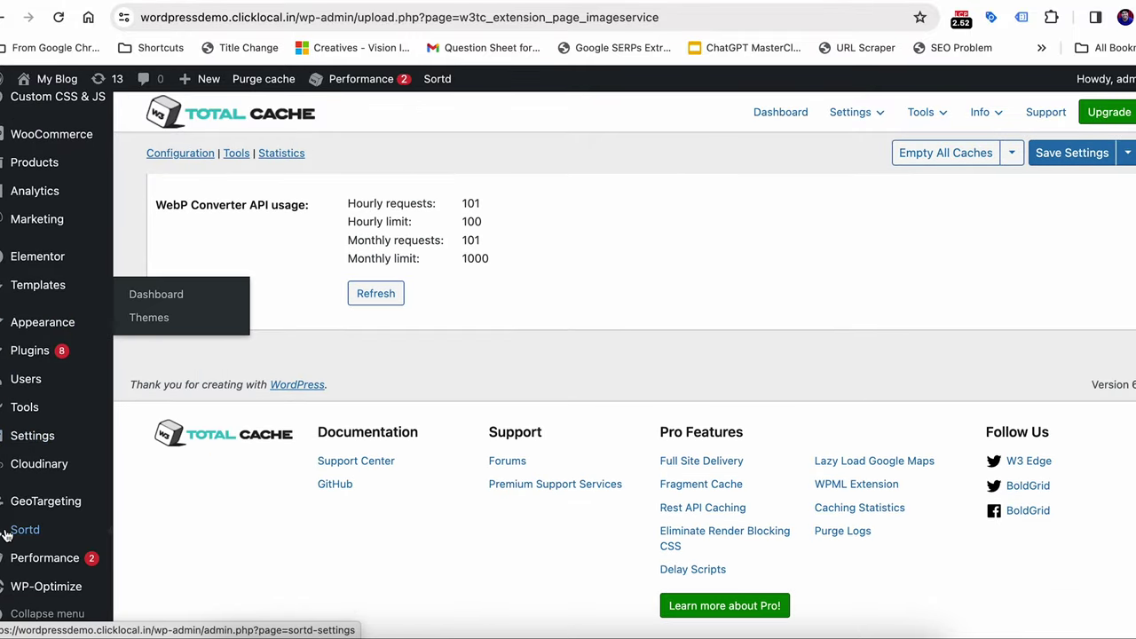
pyautogui.moveTo(43, 521)
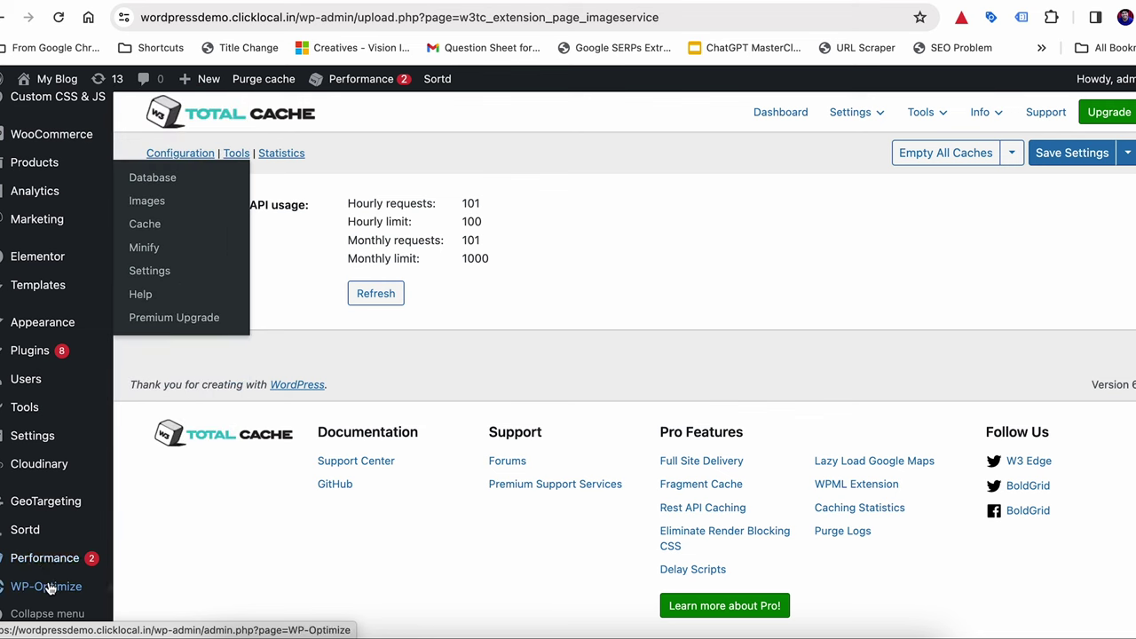
pyautogui.click(174, 337)
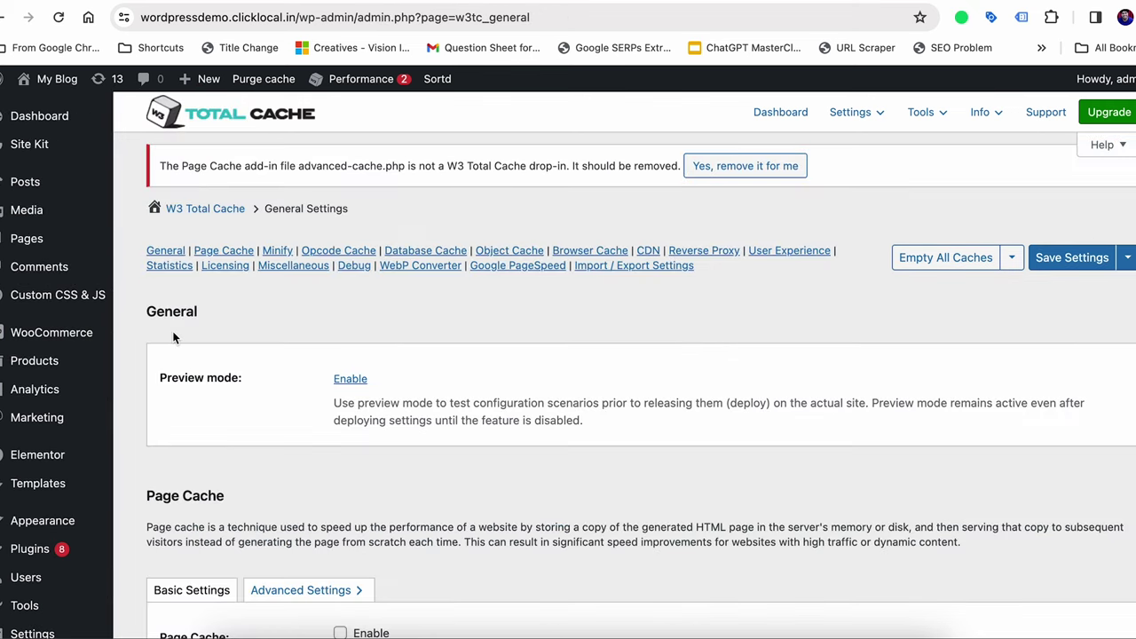
pyautogui.scroll(-3, 239, 355)
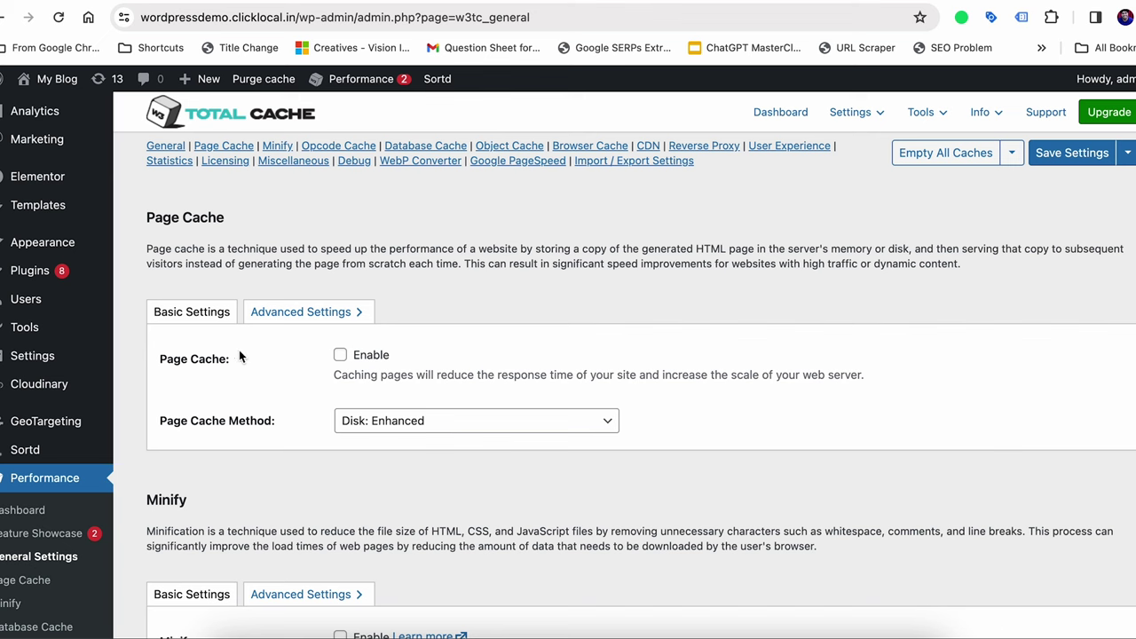
pyautogui.click(340, 356)
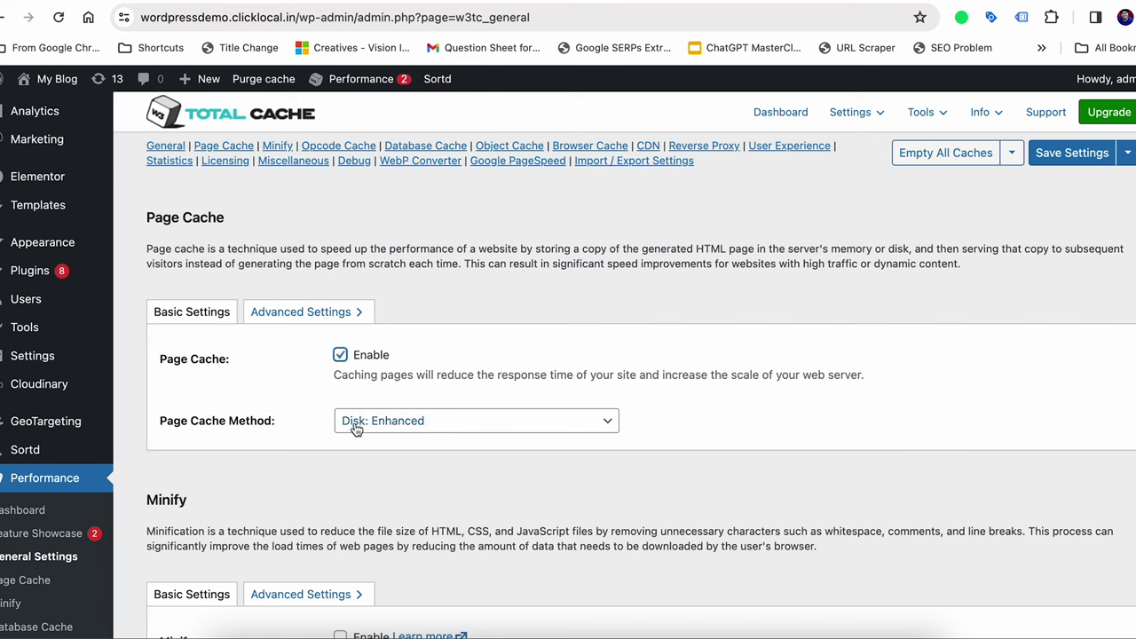
pyautogui.click(355, 424)
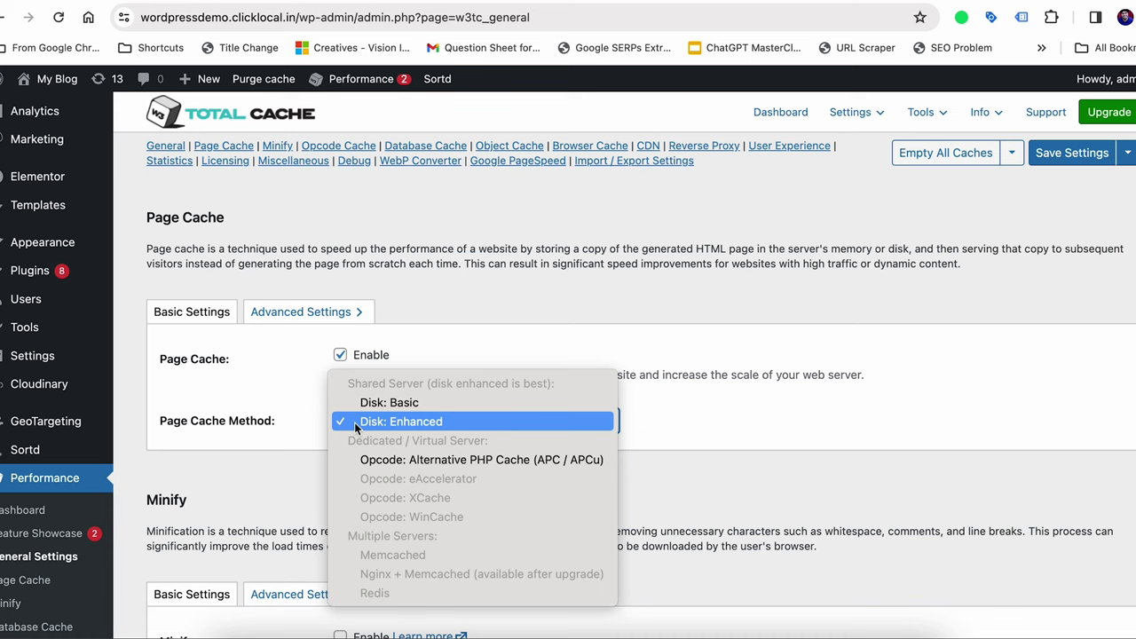
pyautogui.click(355, 425)
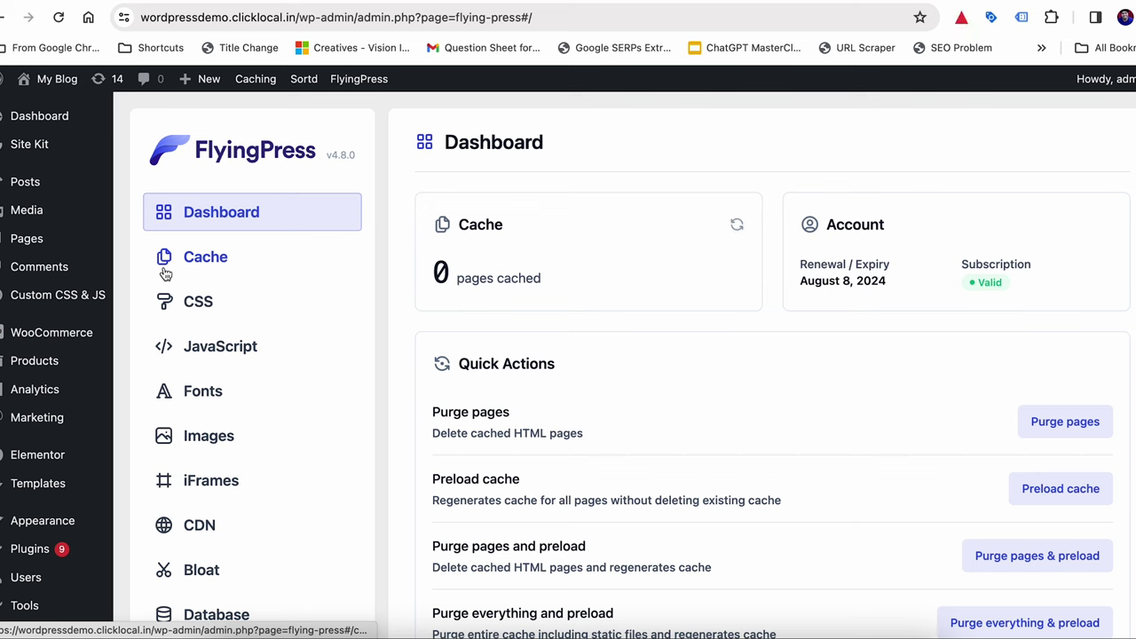
# Turn on FlyingPress's Add missing width and height and Host Gravatar images locally image options, then save
pyautogui.click(204, 432)
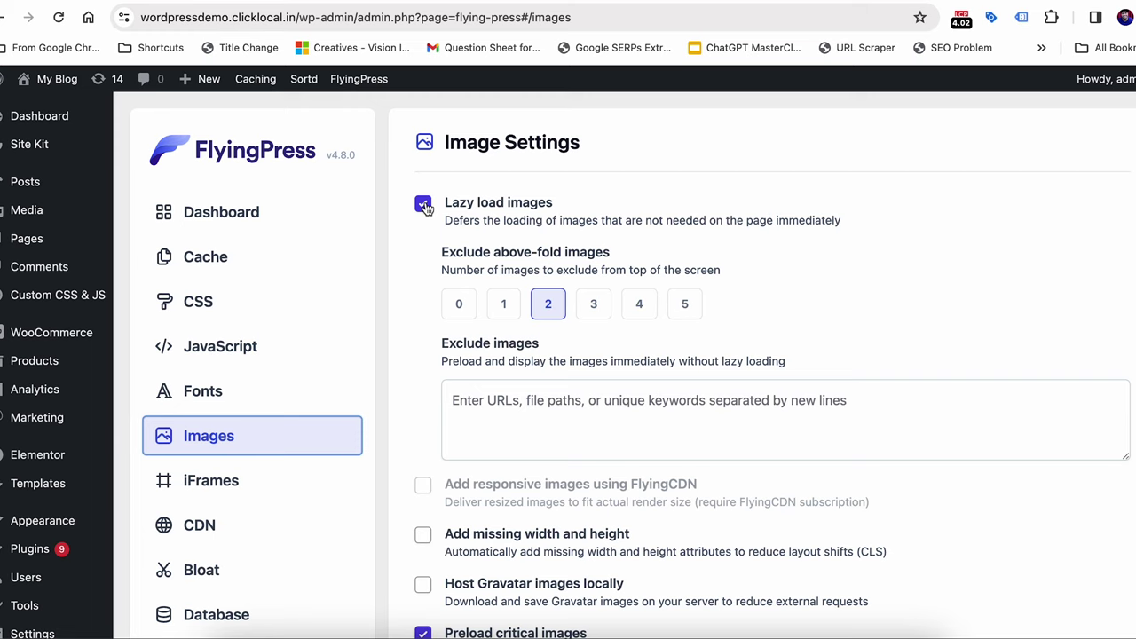
pyautogui.scroll(-1, 424, 272)
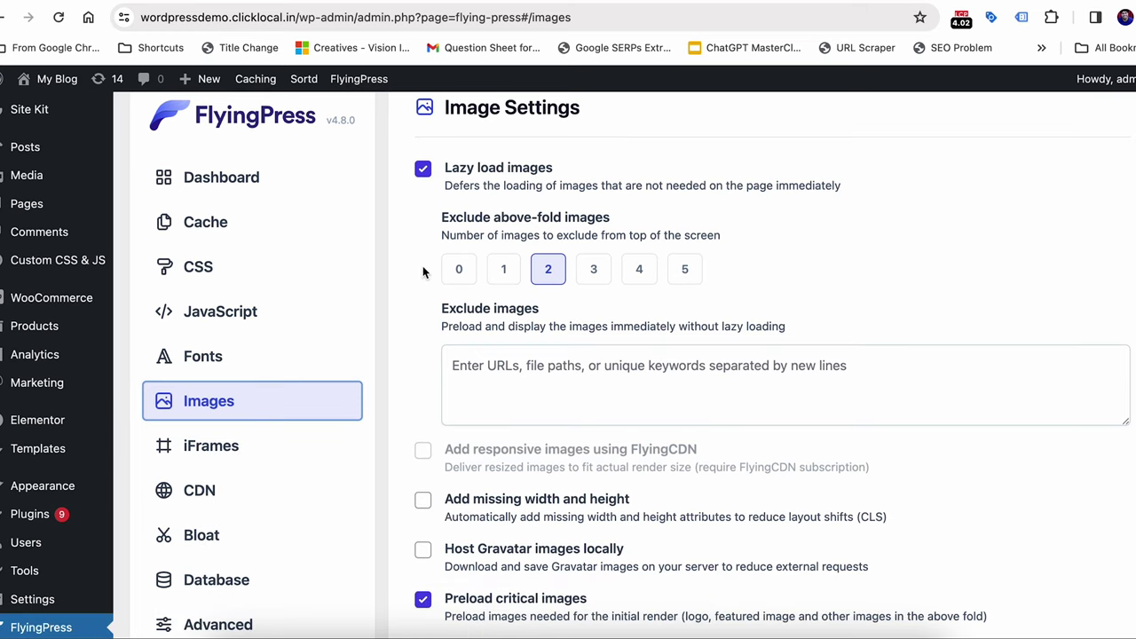
pyautogui.scroll(-3, 423, 271)
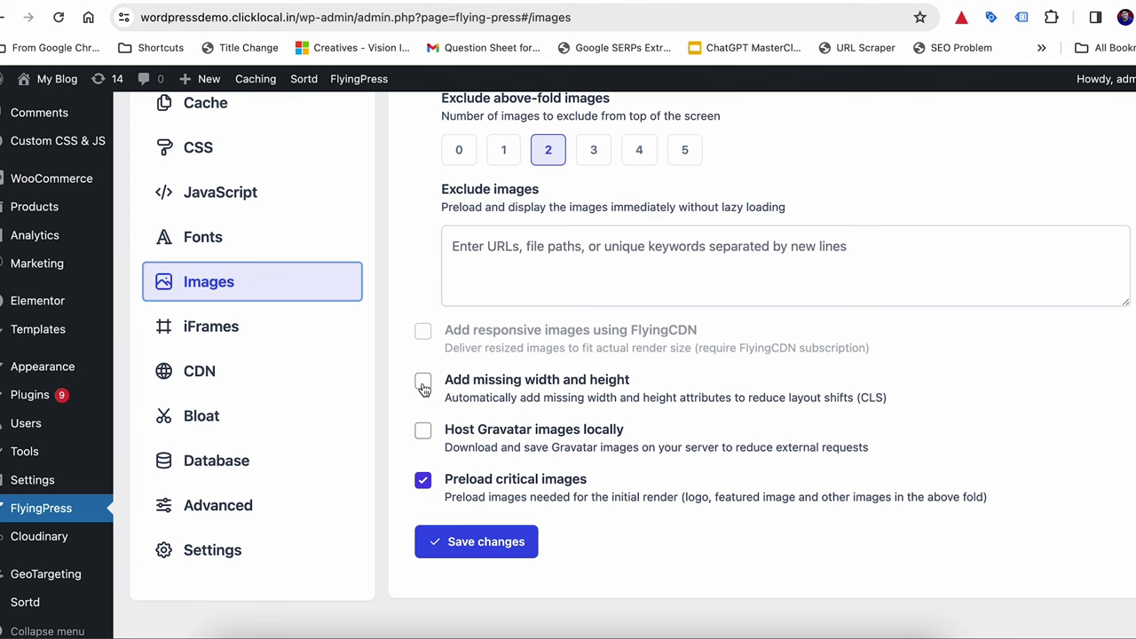
pyautogui.click(422, 382)
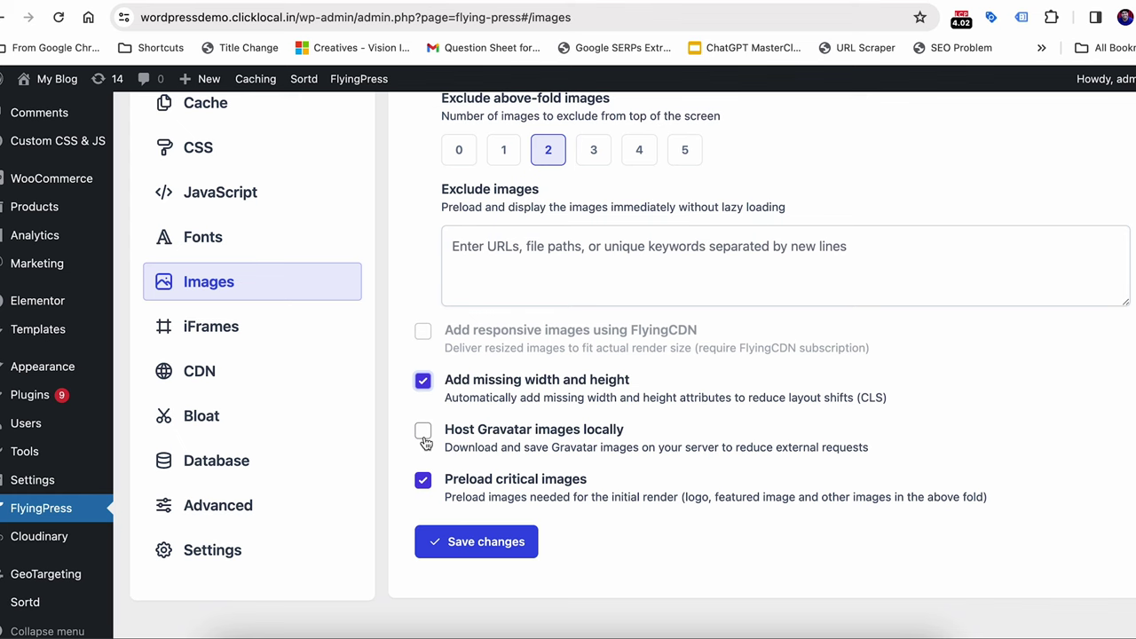
pyautogui.click(423, 434)
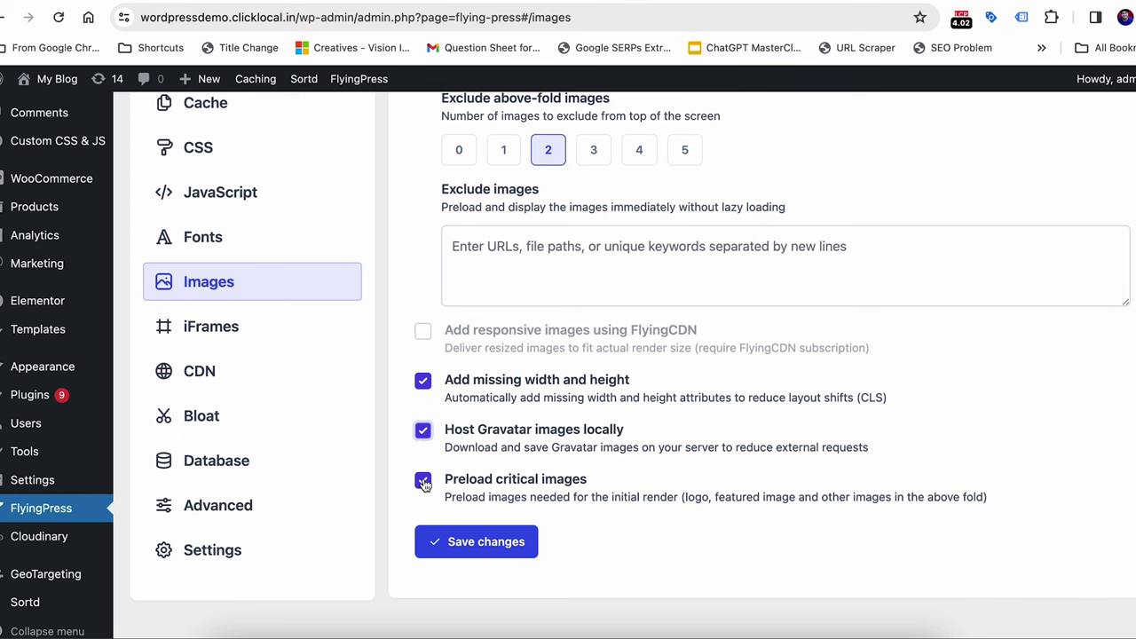
pyautogui.click(461, 543)
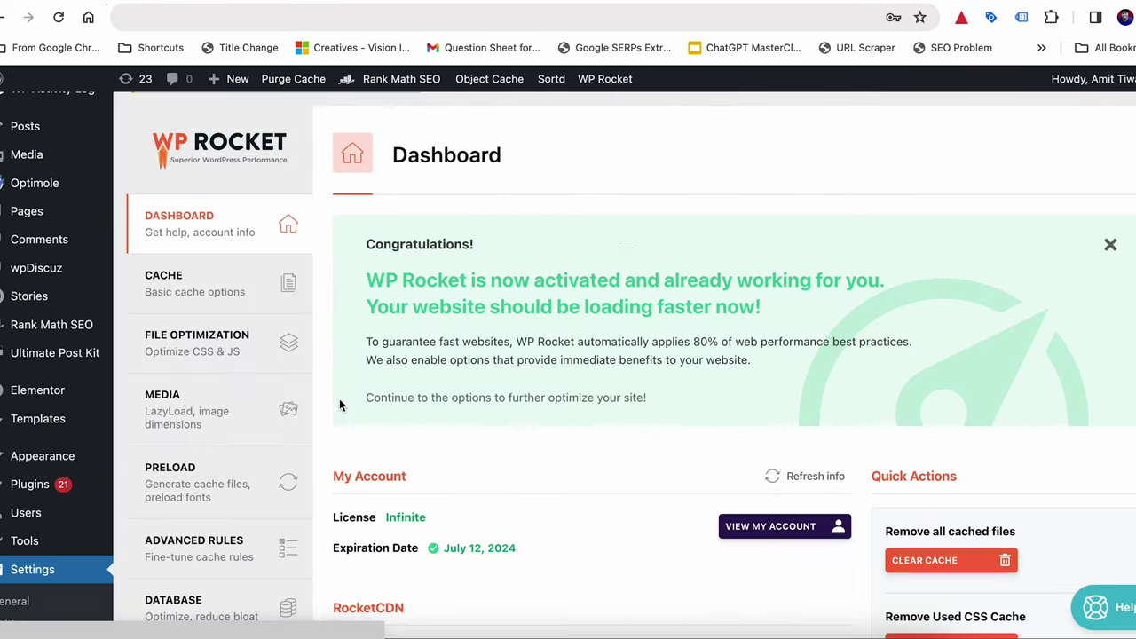
# Review WP Rocket's Media LazyLoad options for images, CSS backgrounds, iframes and videos
pyautogui.click(171, 415)
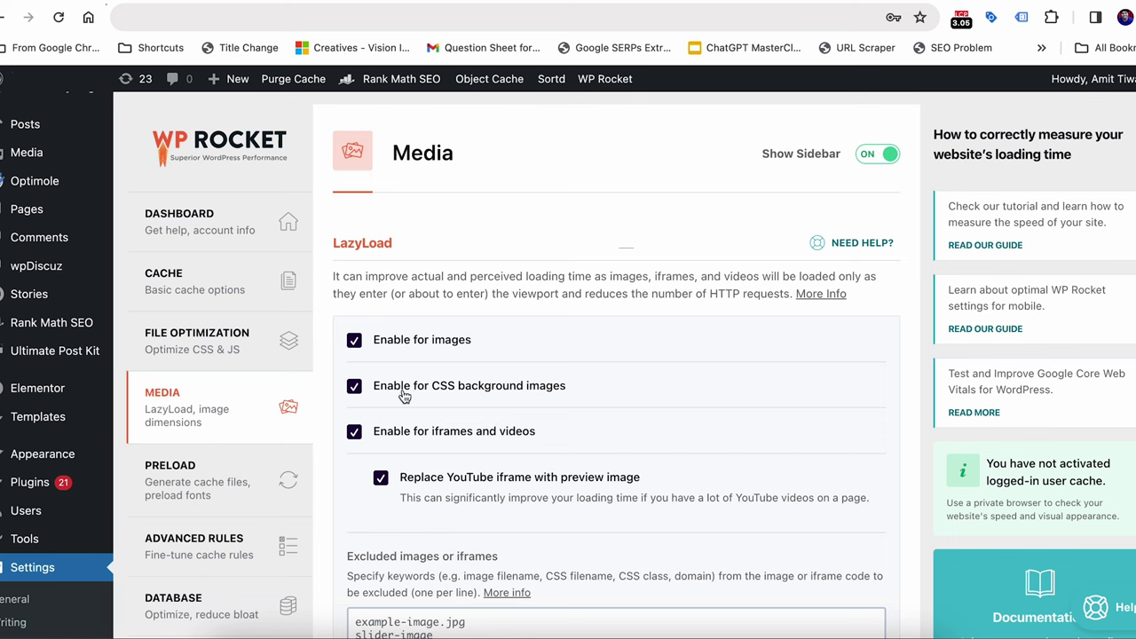
pyautogui.scroll(-1, 404, 397)
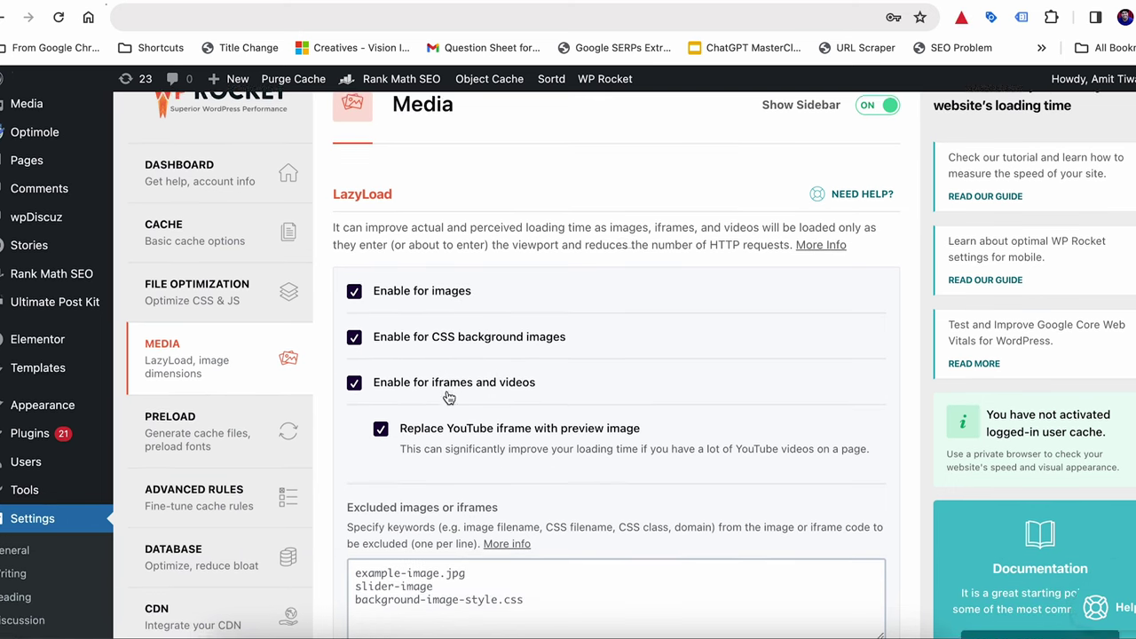
pyautogui.scroll(-2, 413, 423)
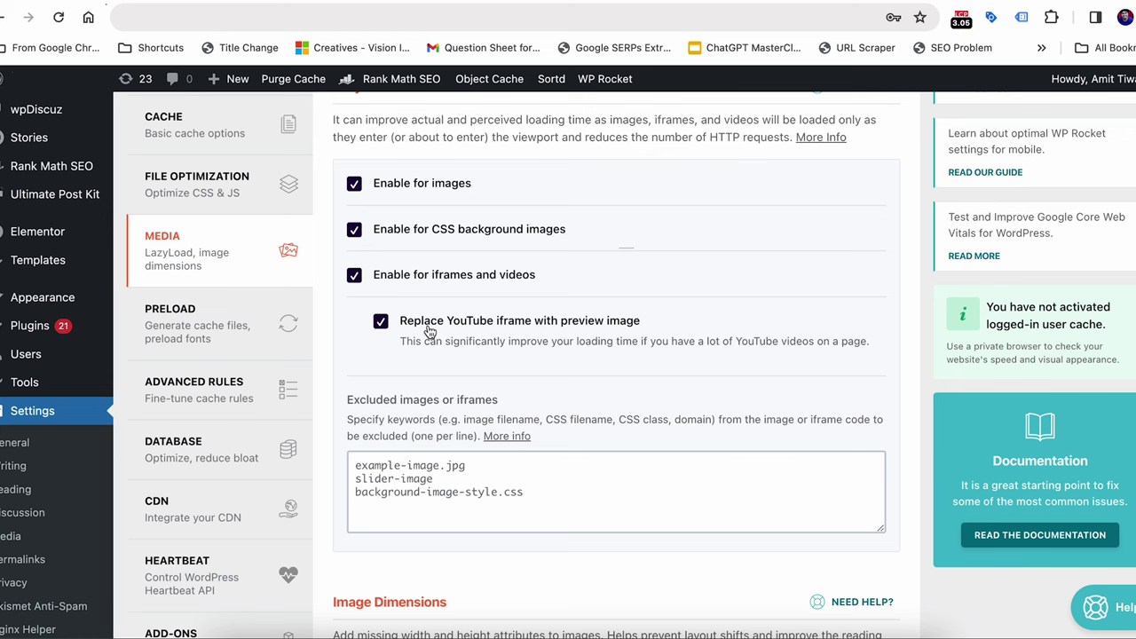
pyautogui.scroll(-7, 429, 330)
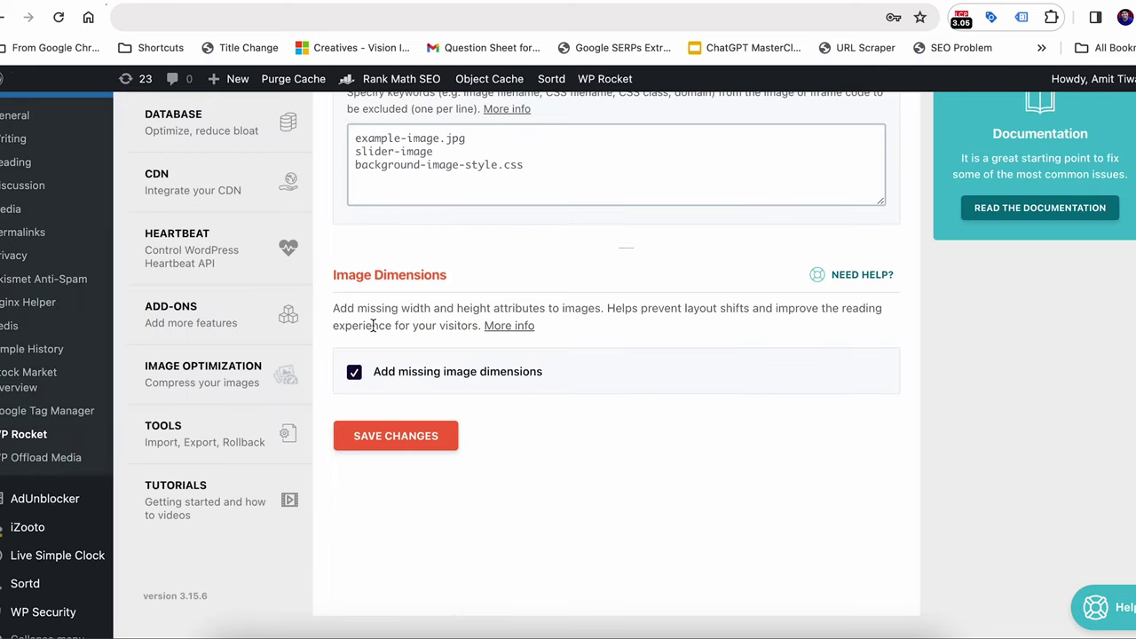
# Tick Add missing image dimensions in WP Rocket's Media settings
pyautogui.click(354, 371)
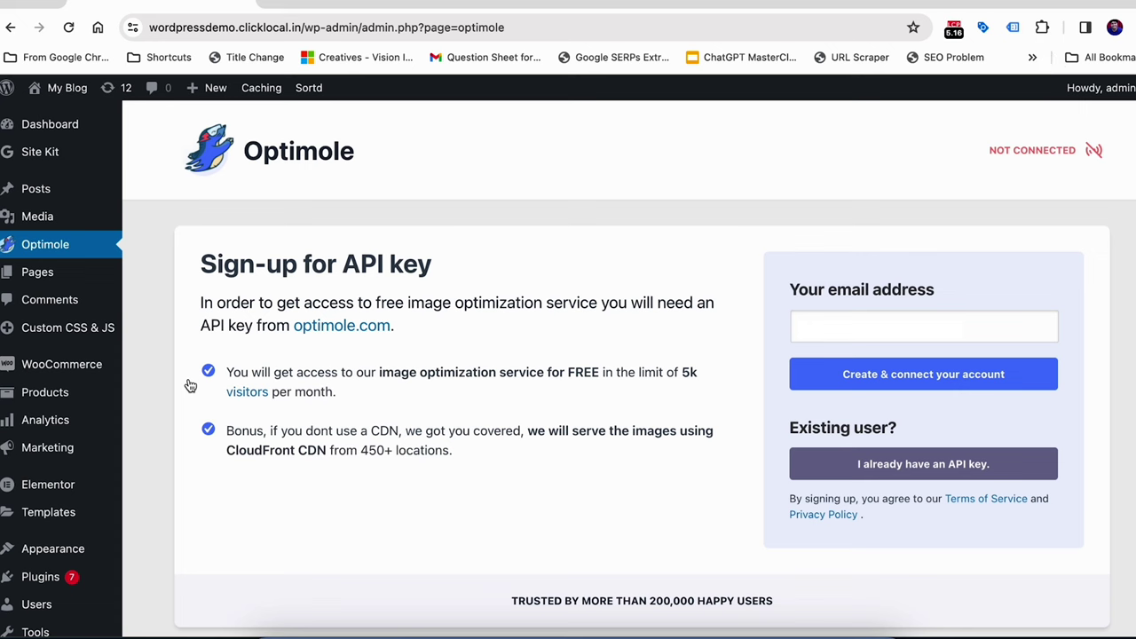
# Enter the sign-up e-mail address and create and connect the Optimole account
pyautogui.click(804, 325)
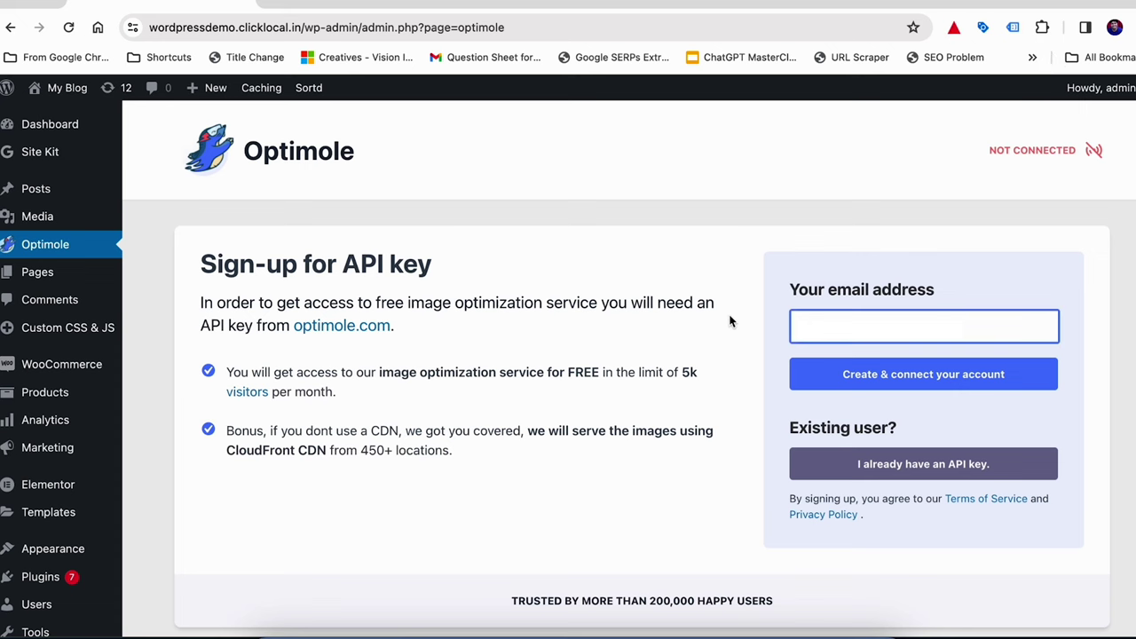
pyautogui.scroll(-2, 733, 323)
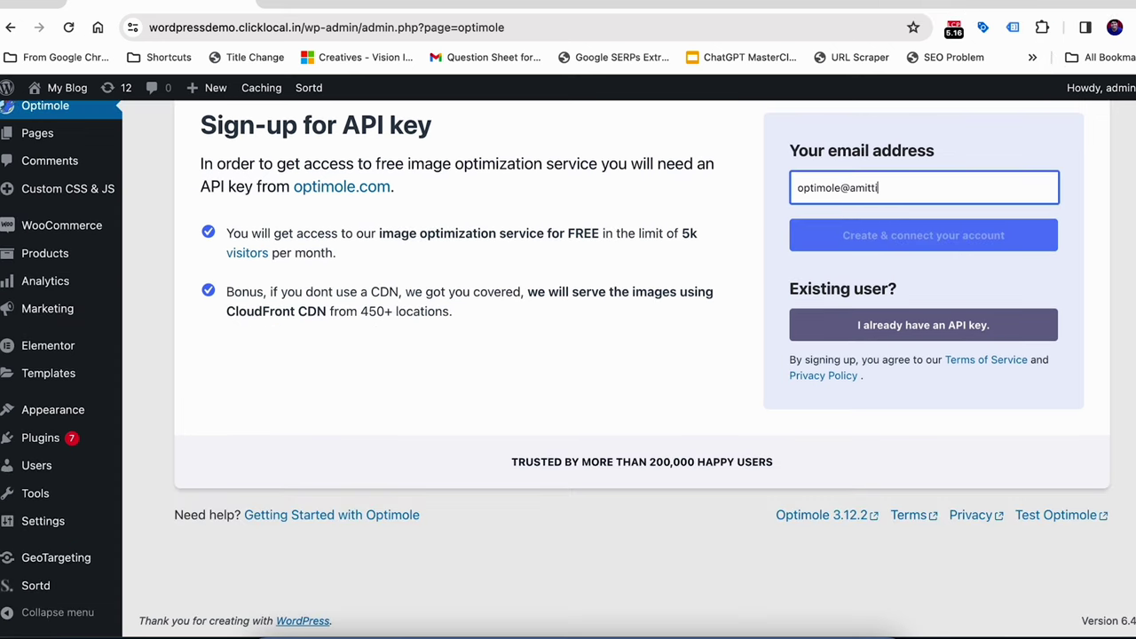
pyautogui.press('Return')
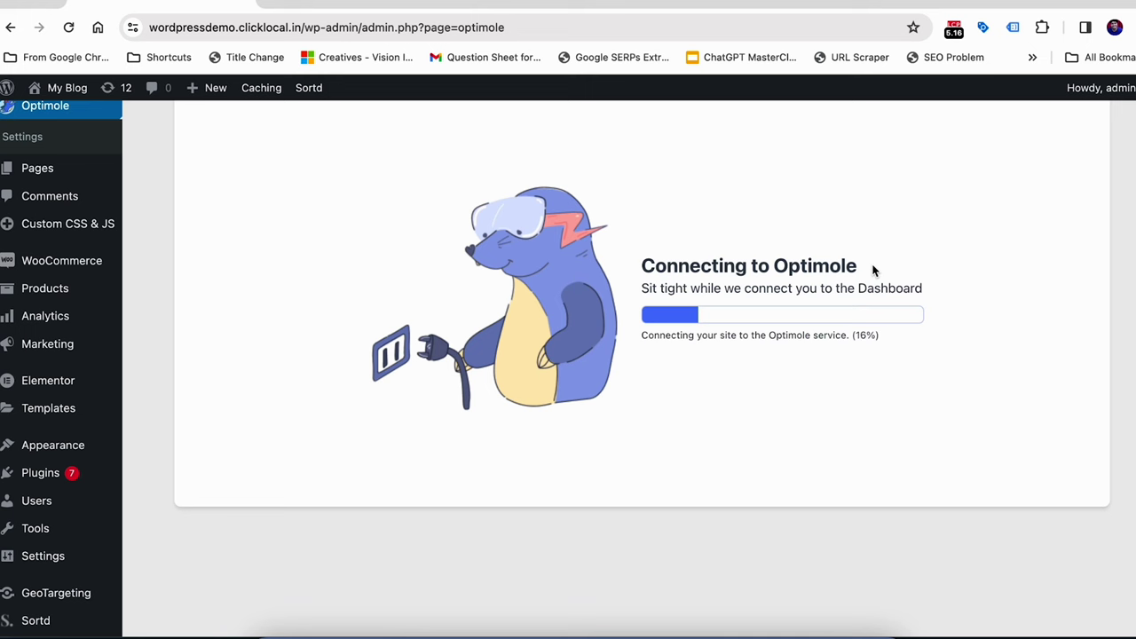
pyautogui.scroll(3, 872, 271)
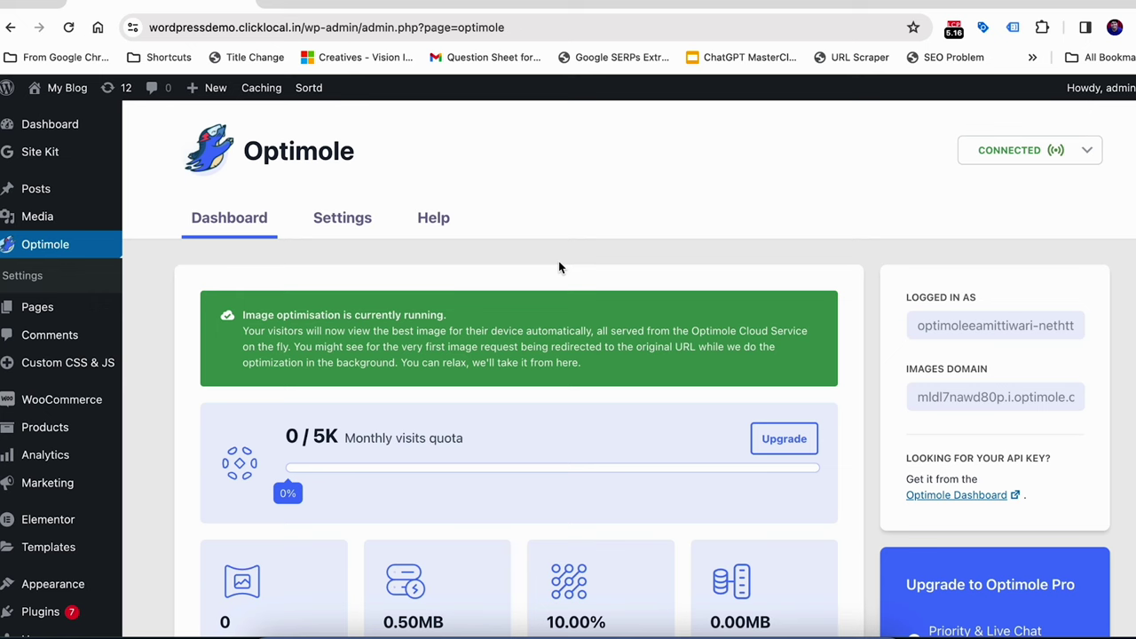
# Look over Optimole's dashboard optimisation figures and open its Settings
pyautogui.scroll(-1, 520, 286)
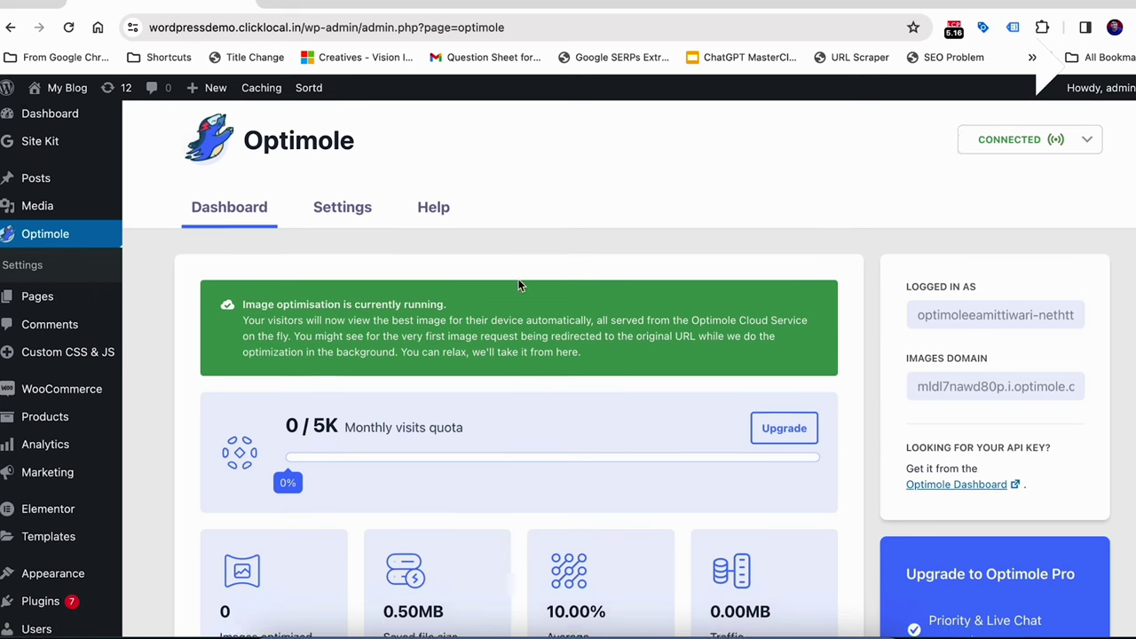
pyautogui.scroll(-3, 520, 286)
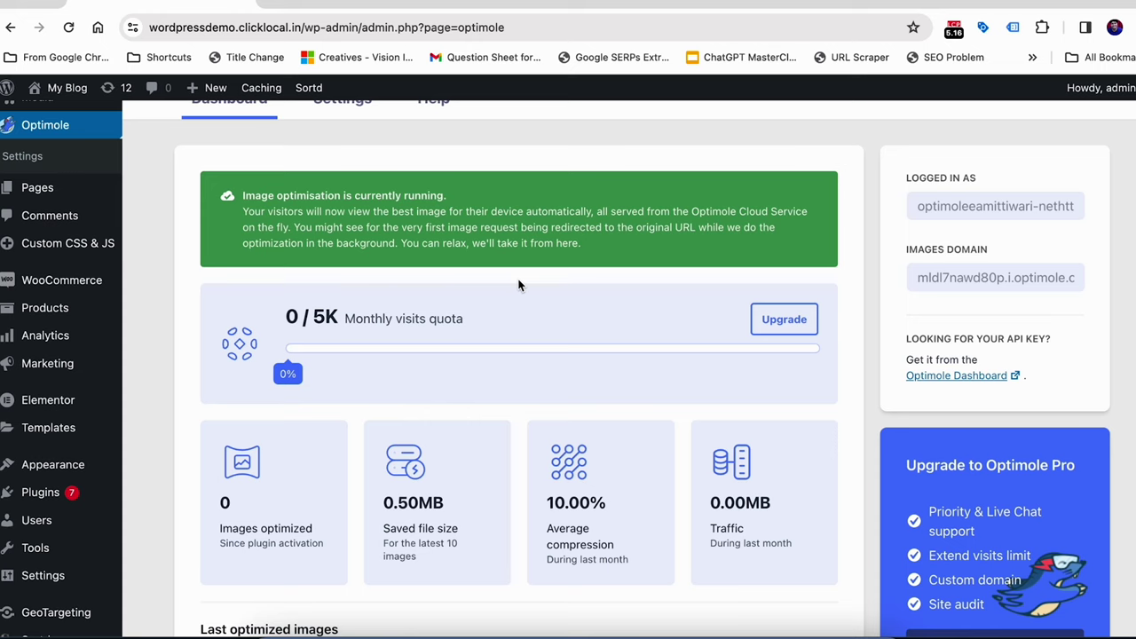
pyautogui.scroll(-2, 486, 348)
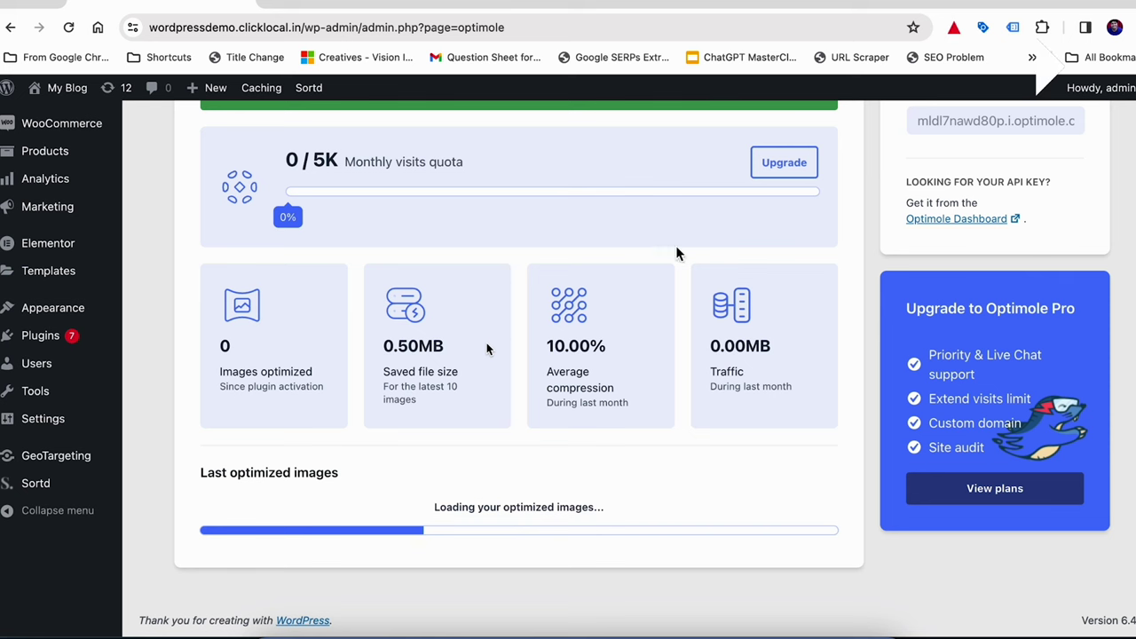
pyautogui.scroll(3, 1007, 144)
pyautogui.scroll(1, 1007, 144)
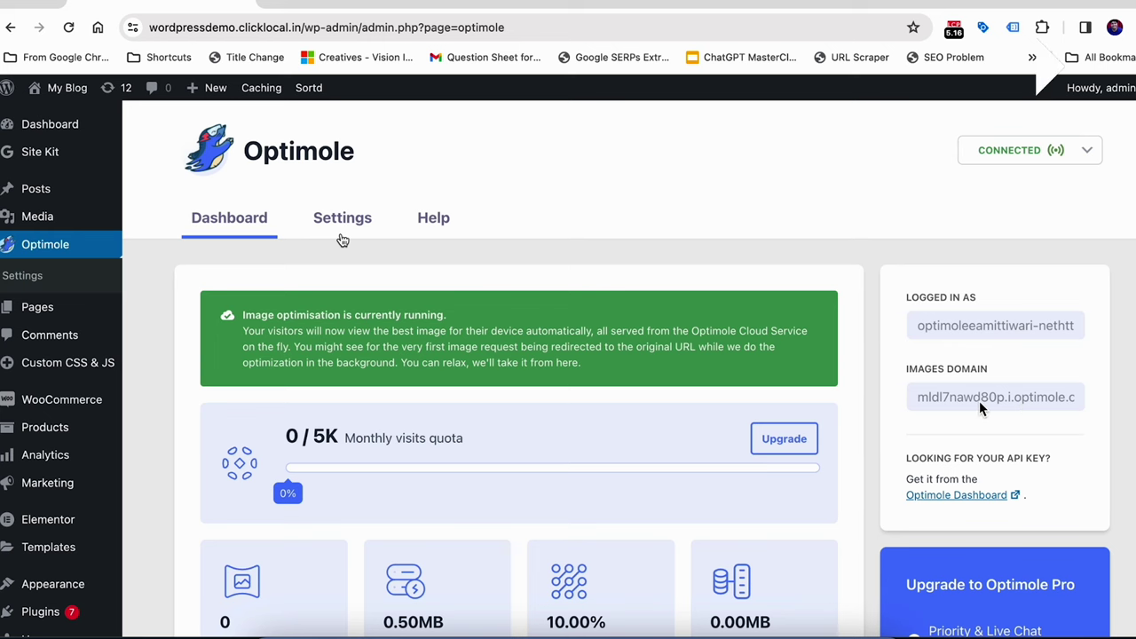
pyautogui.click(342, 228)
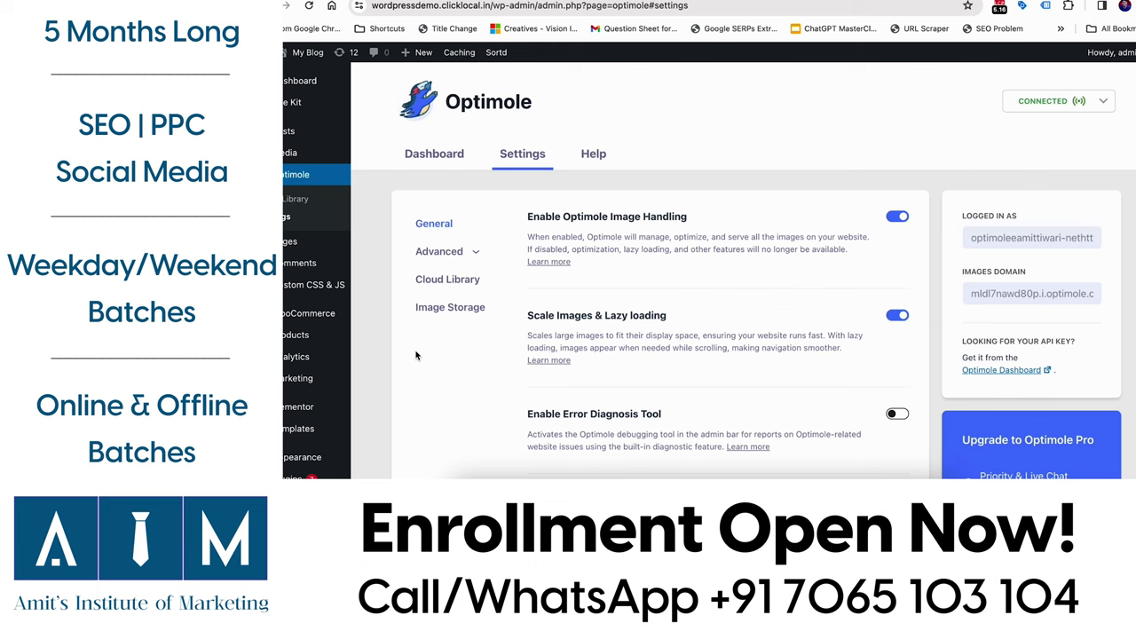
pyautogui.scroll(-1, 415, 355)
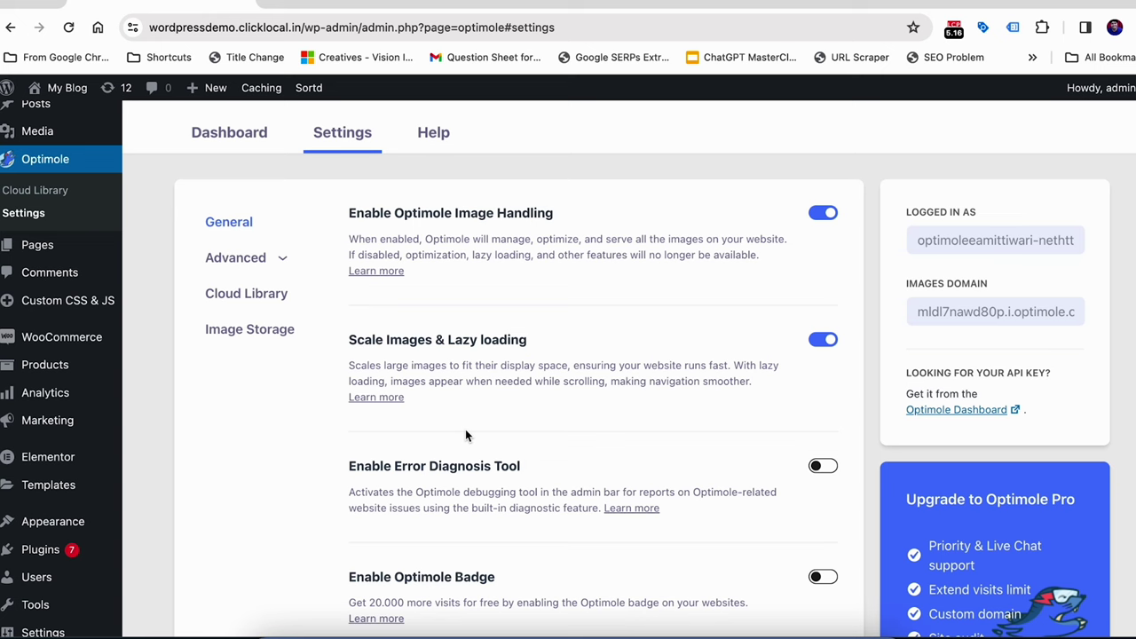
# Expand Optimole's Advanced settings to reveal the Compression options
pyautogui.scroll(-1, 464, 435)
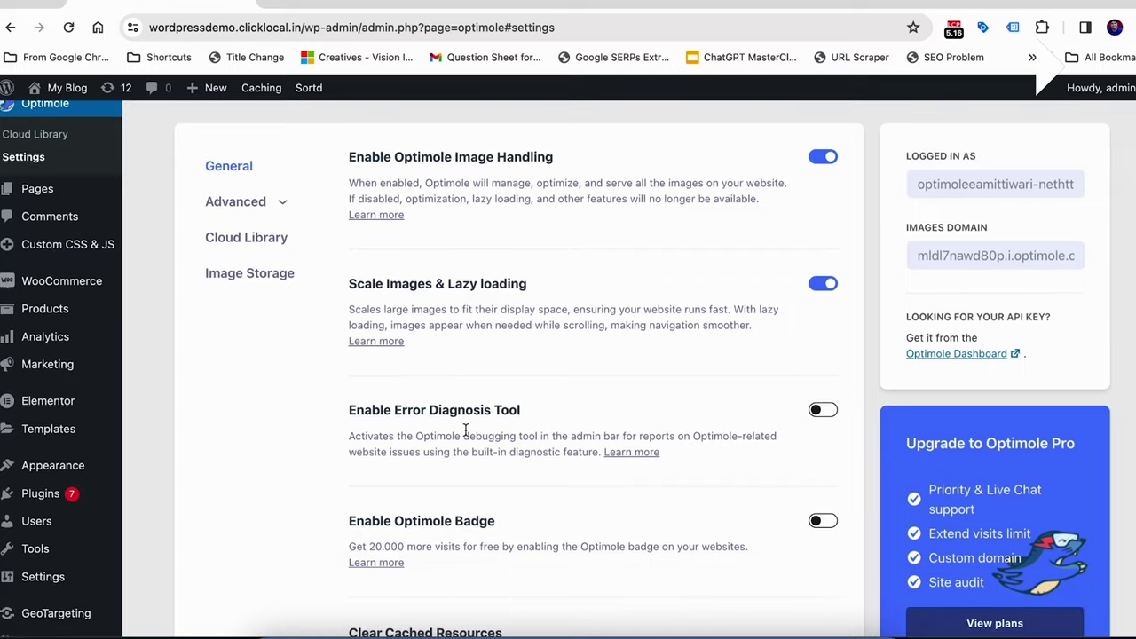
pyautogui.click(244, 236)
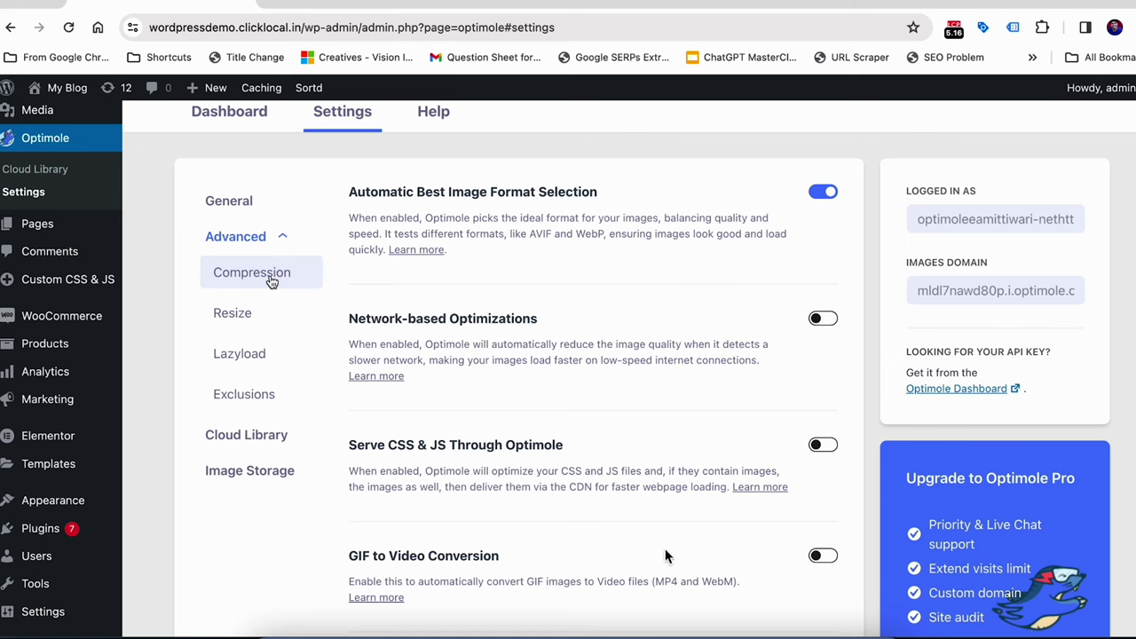
# Open Optimole's Resize settings under Advanced
pyautogui.click(238, 316)
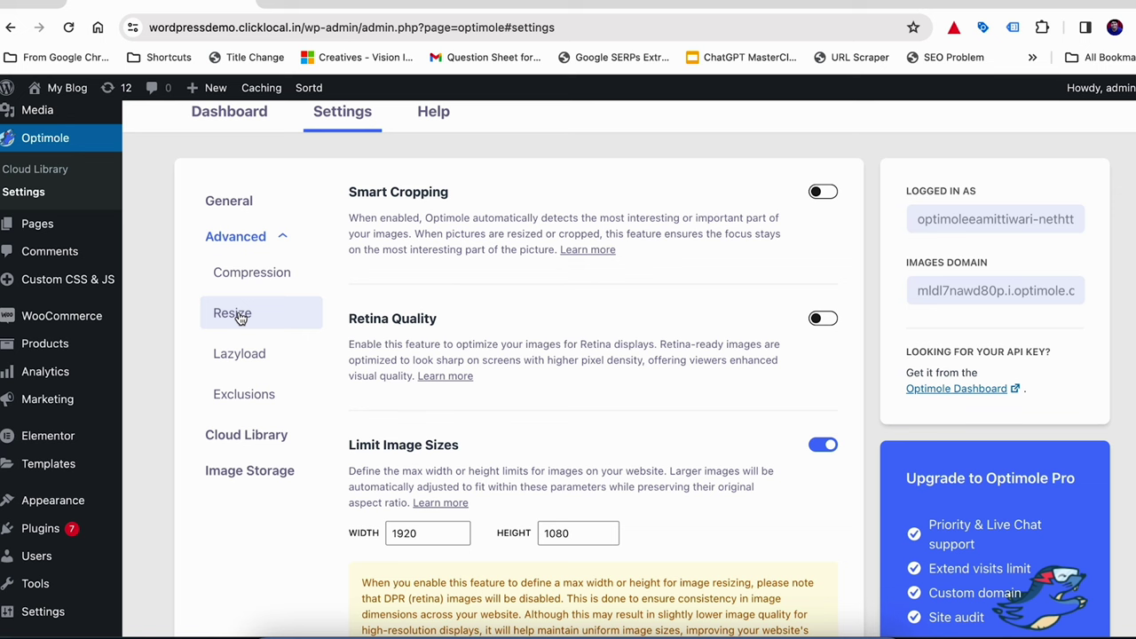
# Return to Optimole's Compression settings, review them and save the updated settings
pyautogui.click(252, 289)
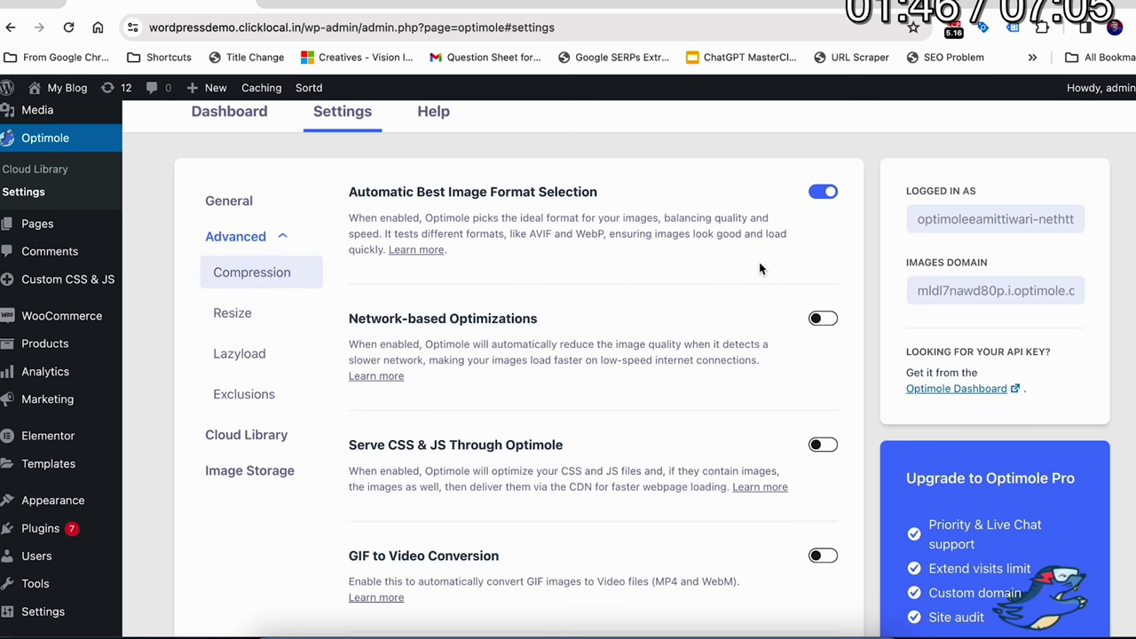
pyautogui.scroll(-10, 730, 532)
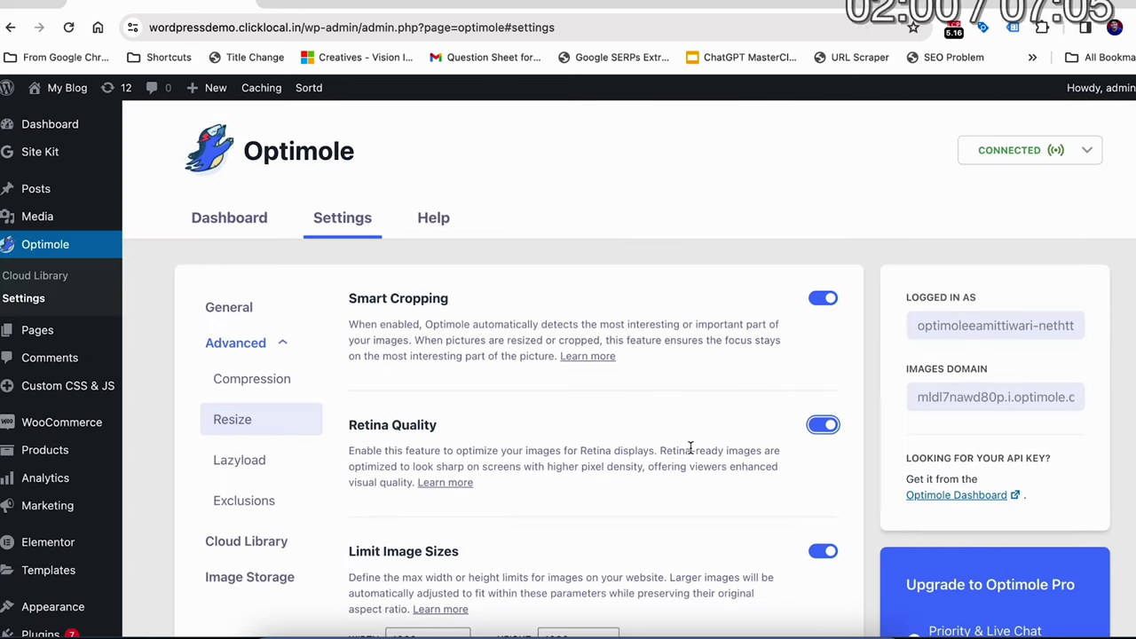
pyautogui.scroll(-3, 690, 448)
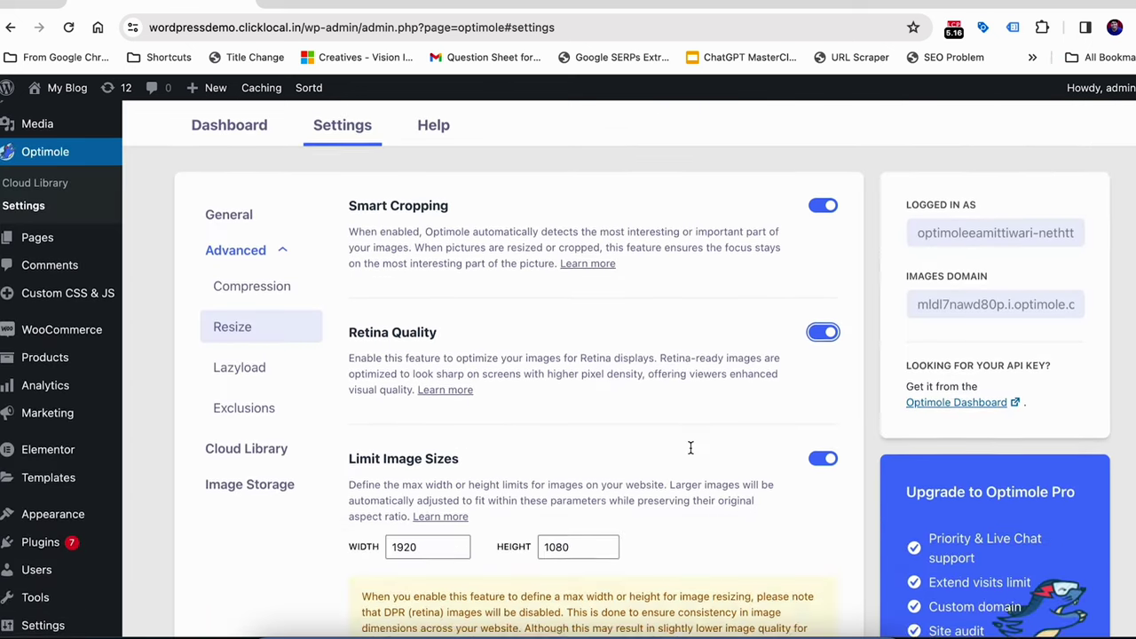
pyautogui.scroll(-8, 524, 377)
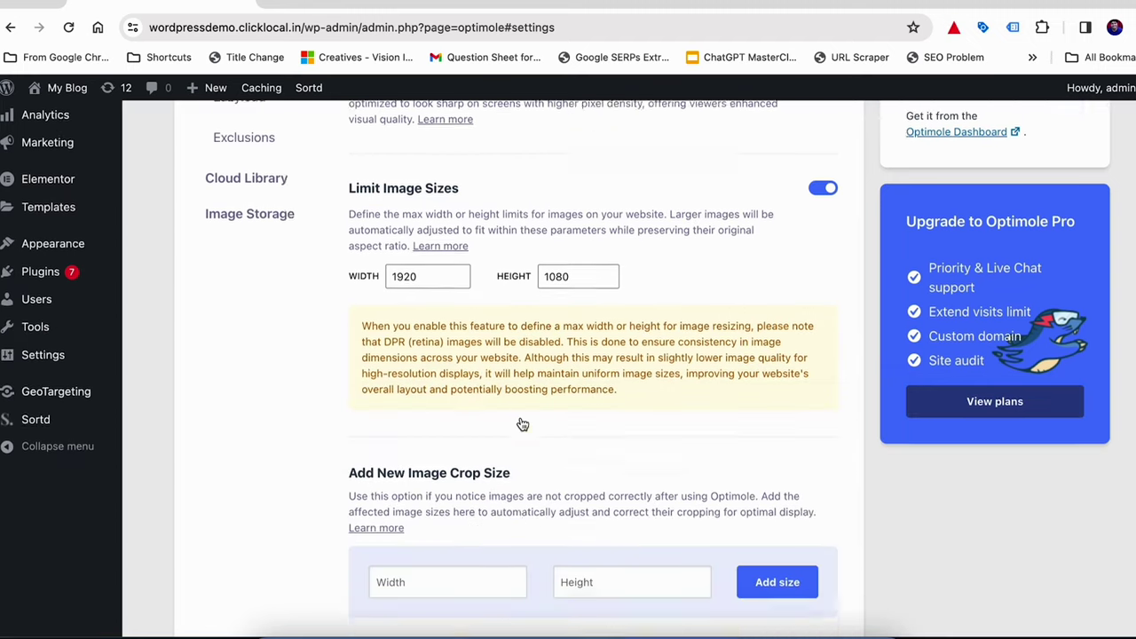
pyautogui.scroll(9, 521, 418)
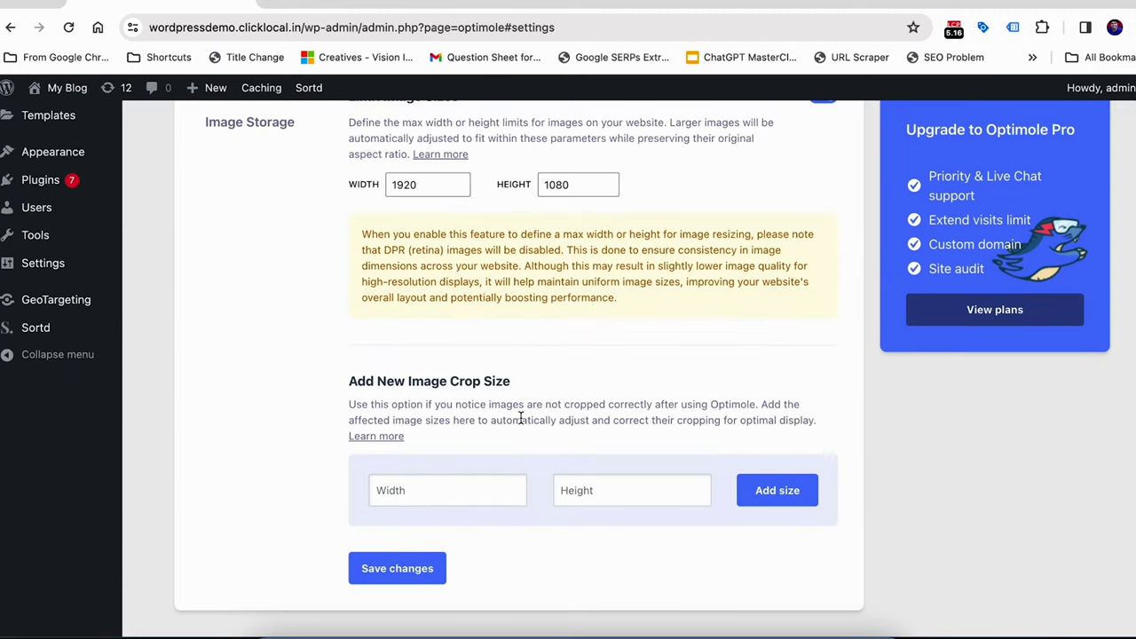
pyautogui.scroll(-8, 520, 424)
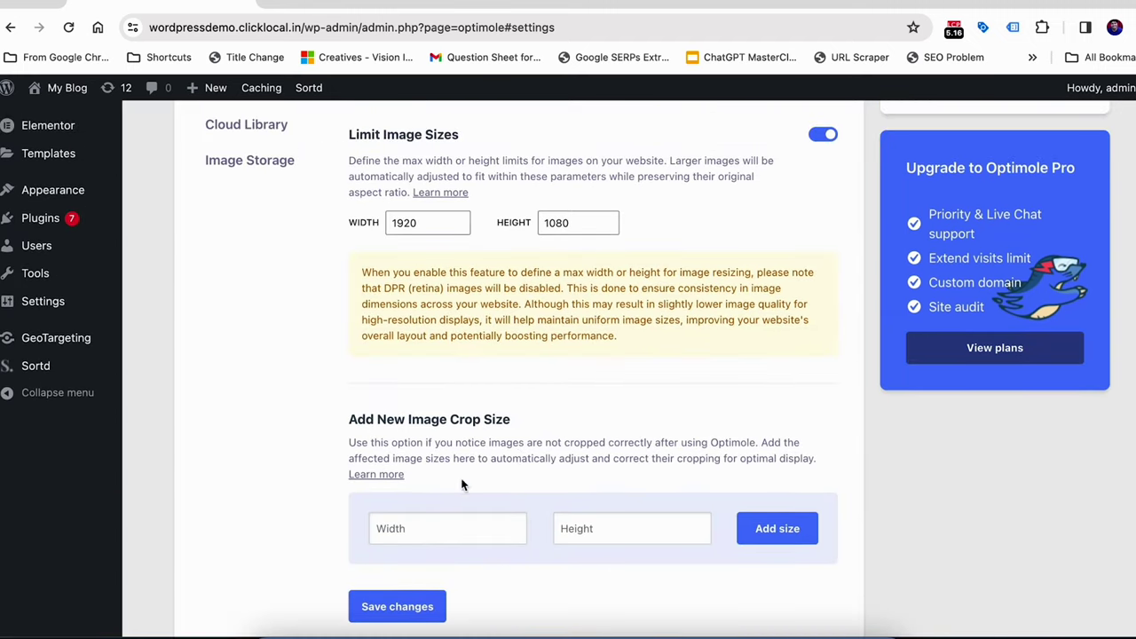
pyautogui.click(404, 606)
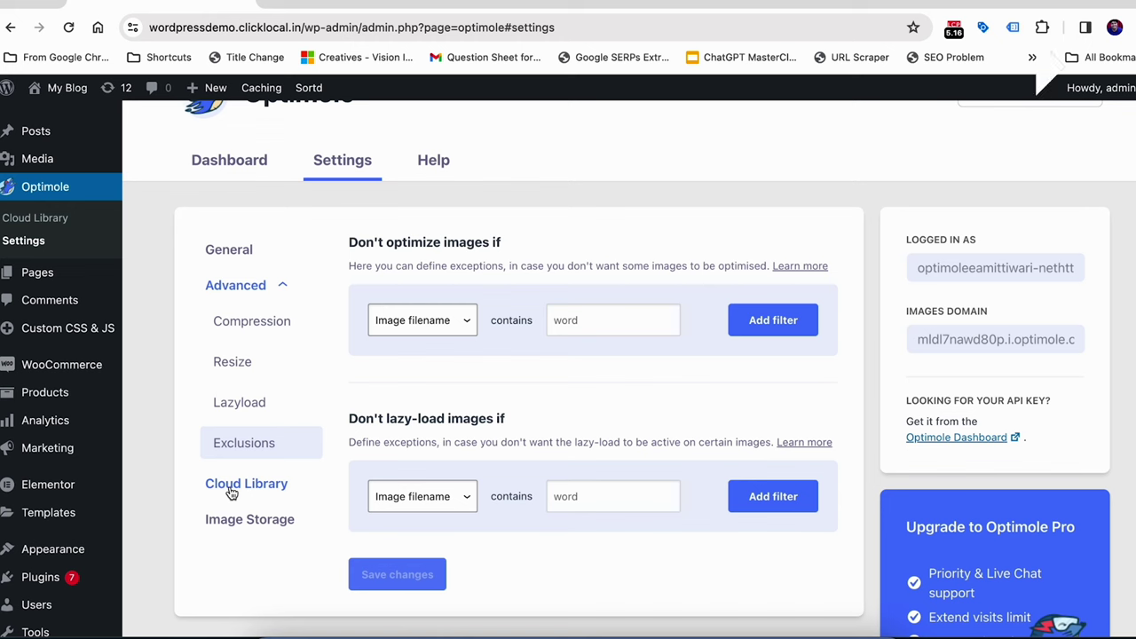
# View Optimole's Cloud Library and Image Storage settings
pyautogui.click(230, 488)
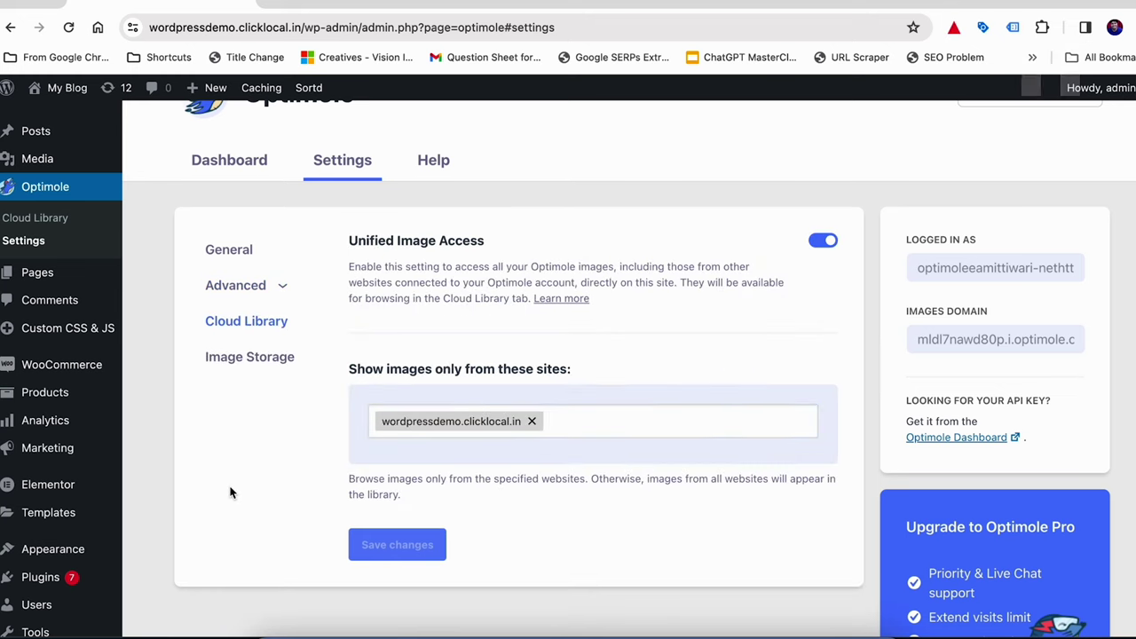
pyautogui.click(254, 364)
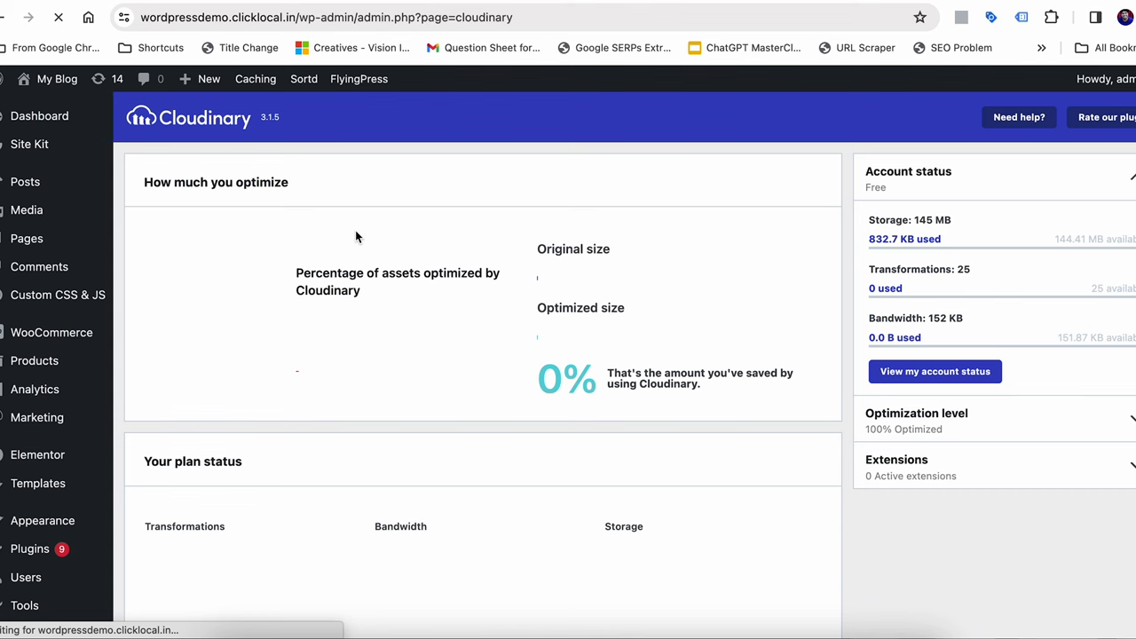
# Install and activate the Cloudinary plugin, which then lists as version 3.1.5 under Installed Plugins
pyautogui.scroll(-3, 297, 406)
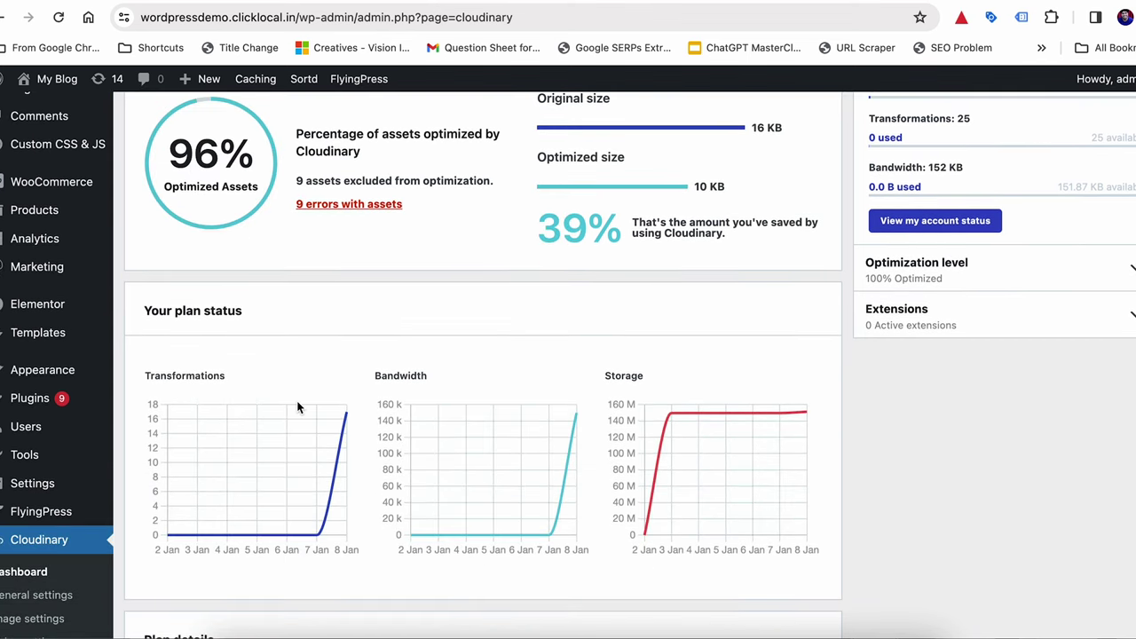
pyautogui.scroll(-2, 297, 406)
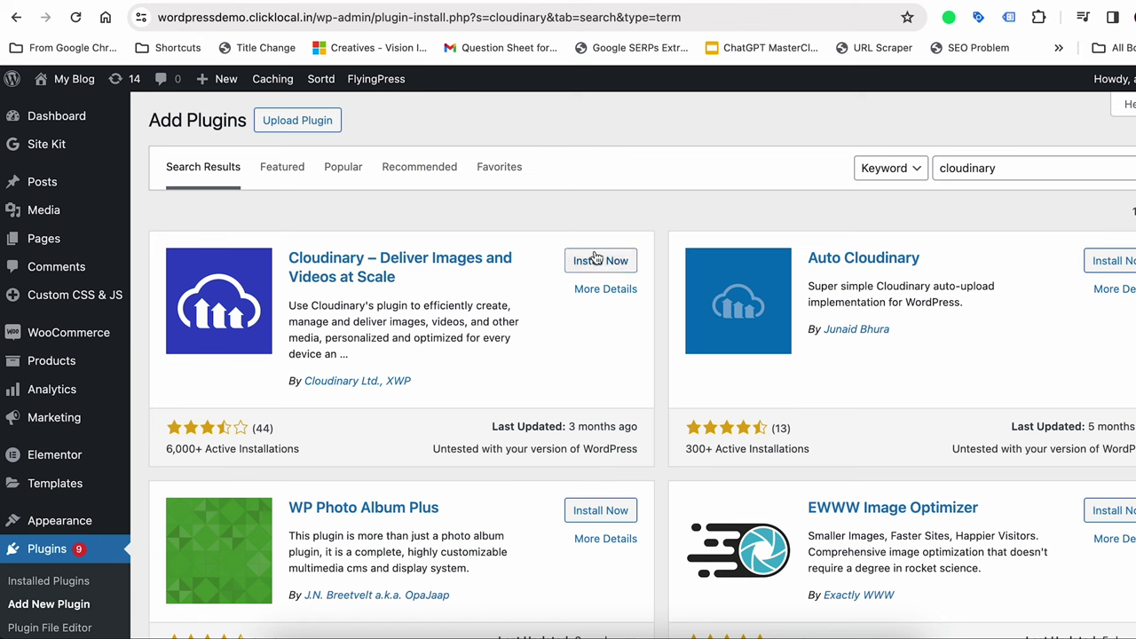
pyautogui.click(594, 259)
pyautogui.click(594, 258)
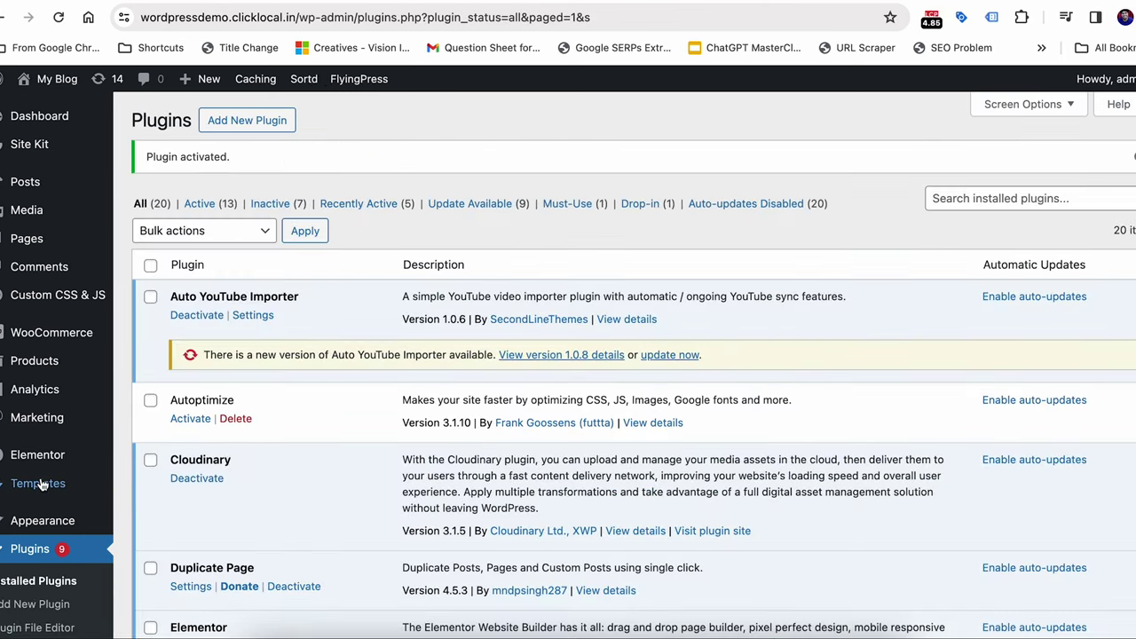
pyautogui.scroll(-1, 40, 479)
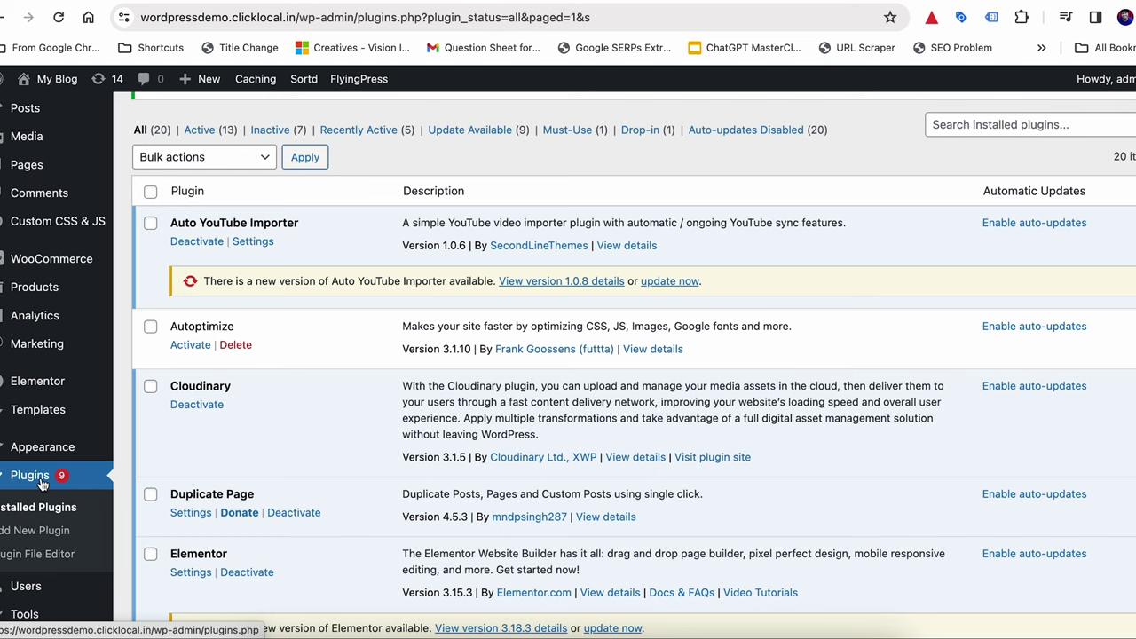
pyautogui.scroll(-5, 40, 481)
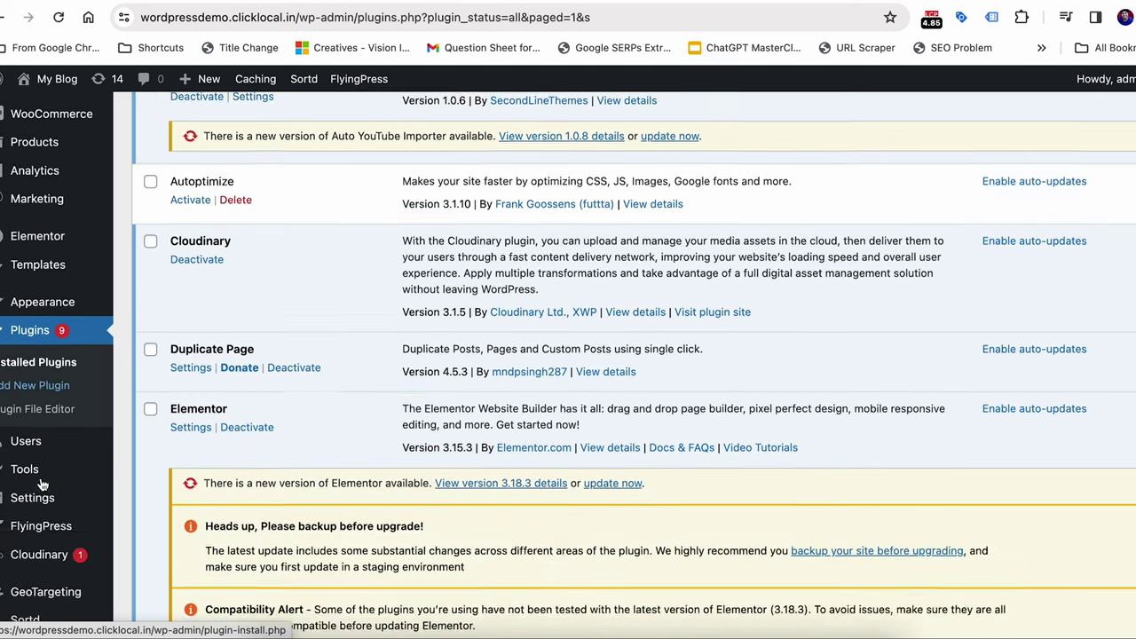
pyautogui.scroll(-1, 41, 484)
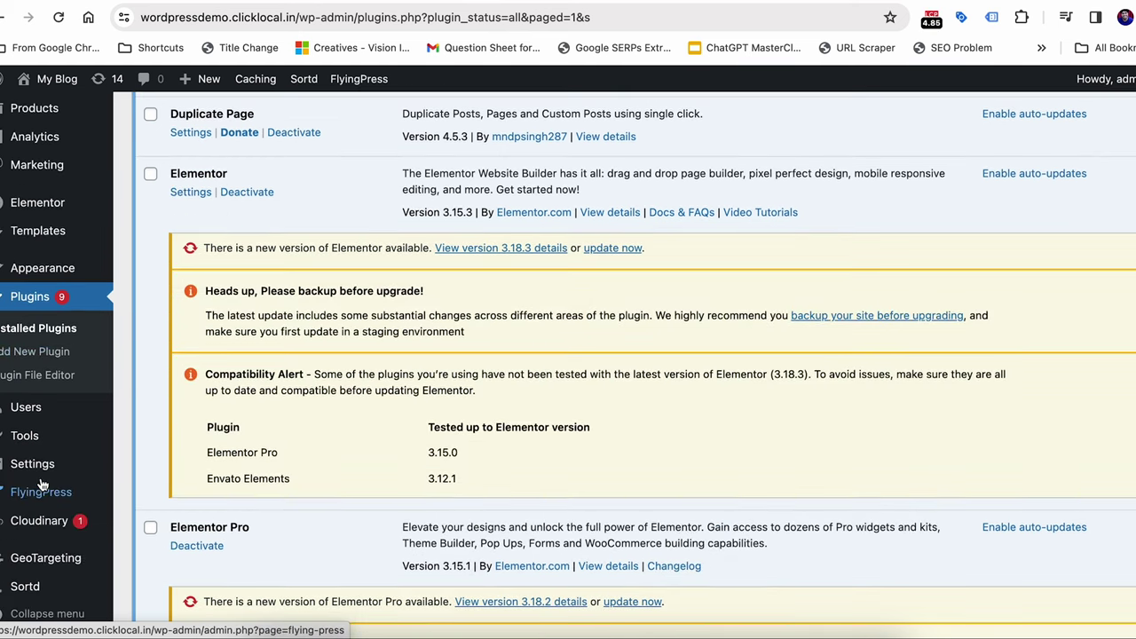
pyautogui.moveTo(26, 530)
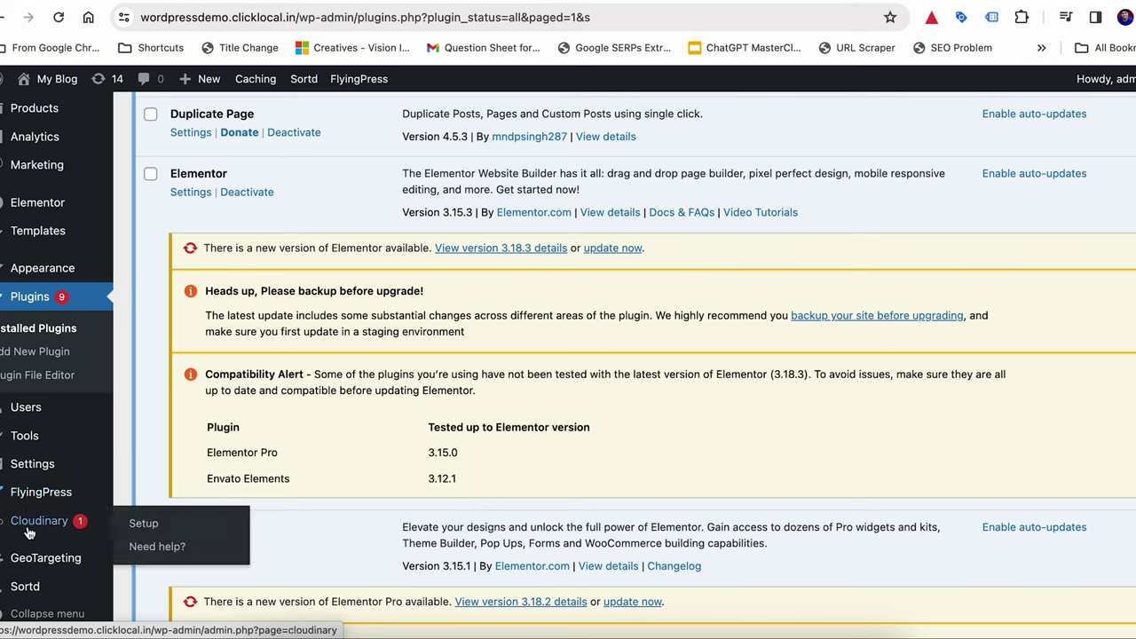
# Launch the Cloudinary setup wizard from the sidebar and choose Signup for a free account
pyautogui.click(29, 532)
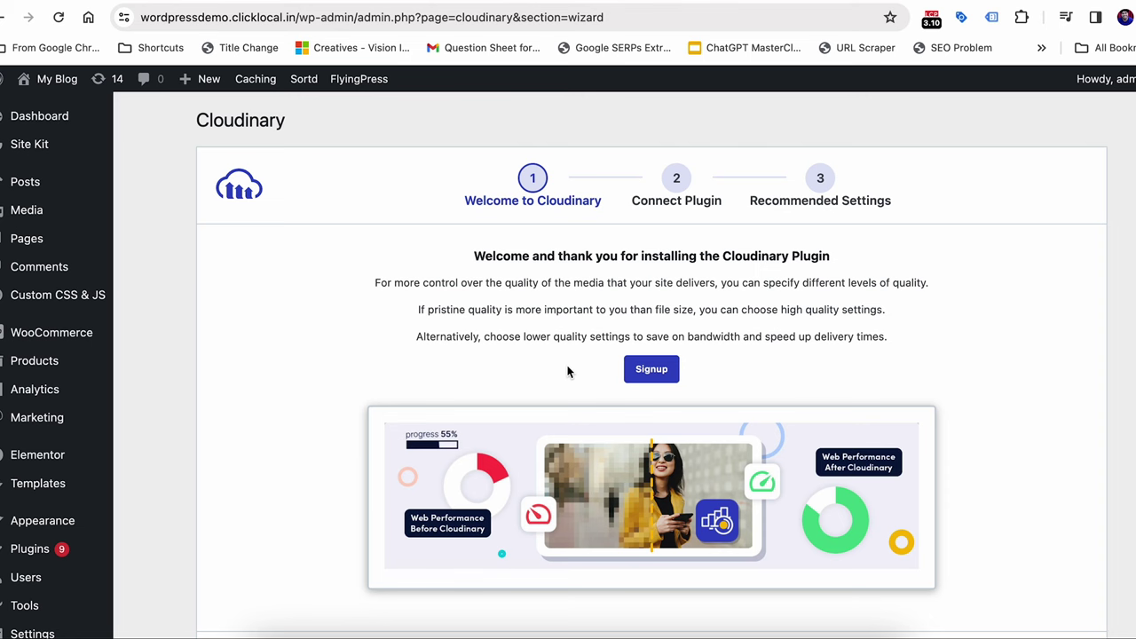
pyautogui.click(643, 378)
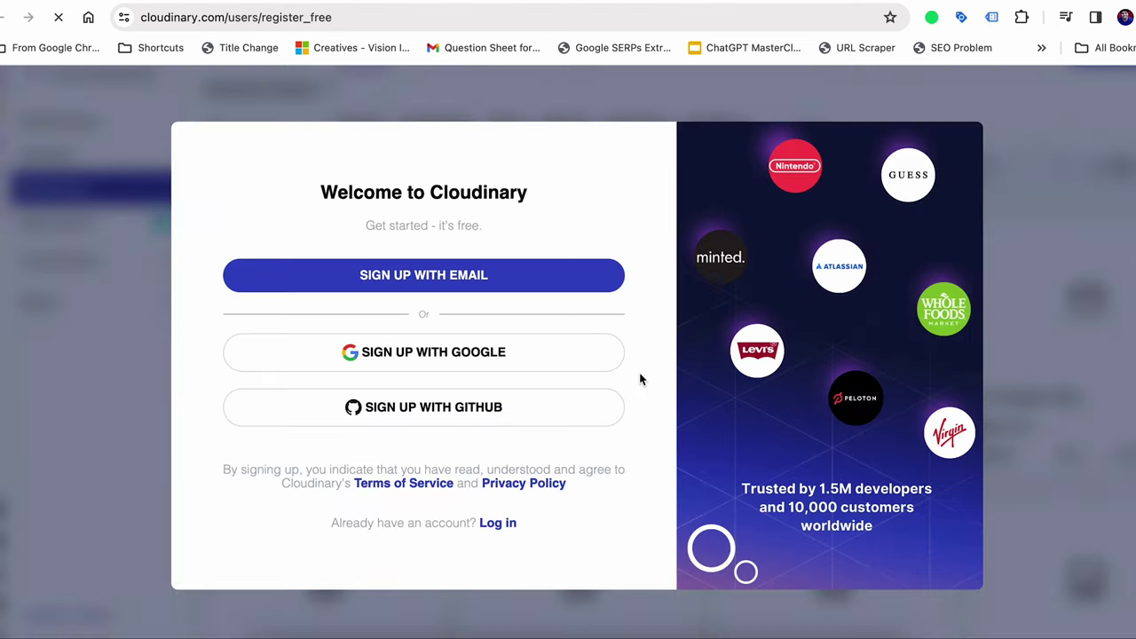
# Register a free Cloudinary account by e-mail, entering the account holder's name
pyautogui.click(435, 275)
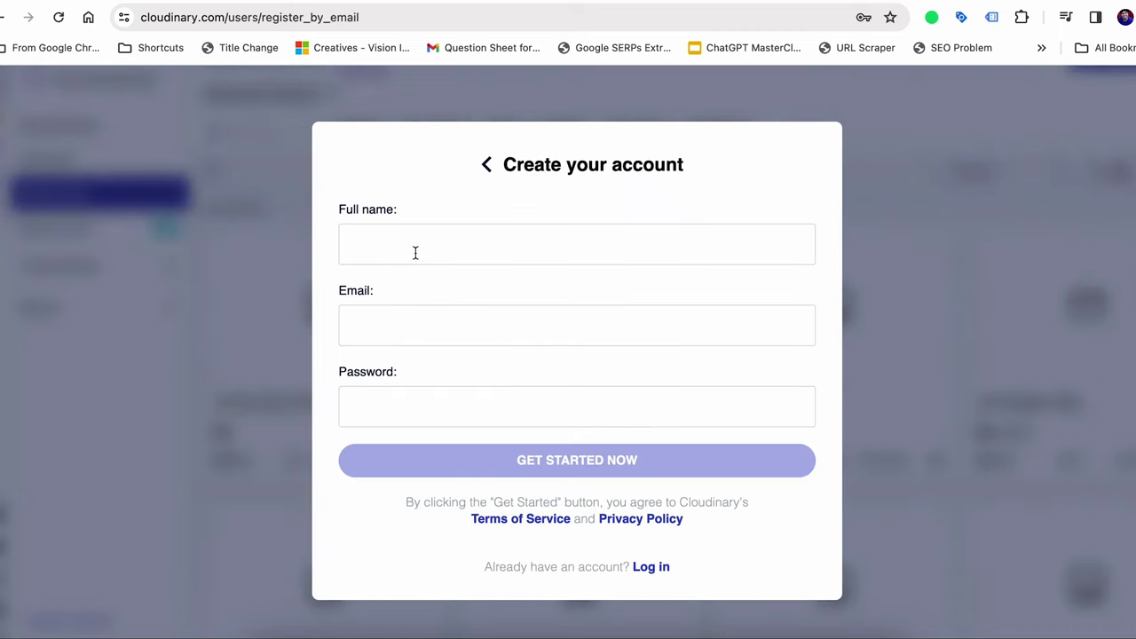
pyautogui.click(414, 253)
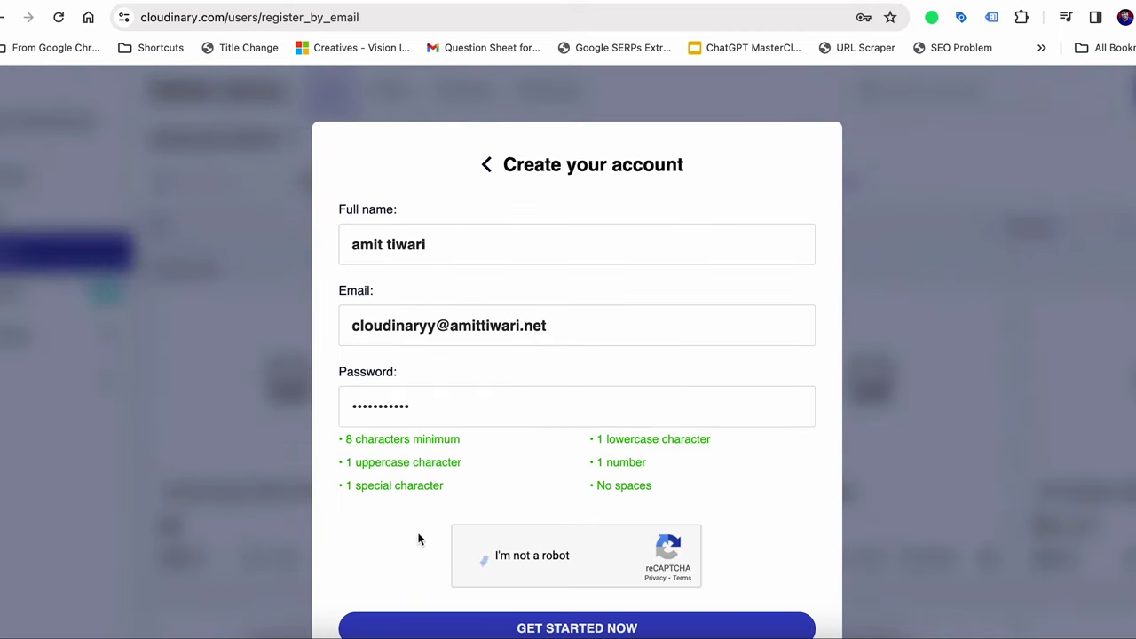
pyautogui.scroll(-1, 412, 535)
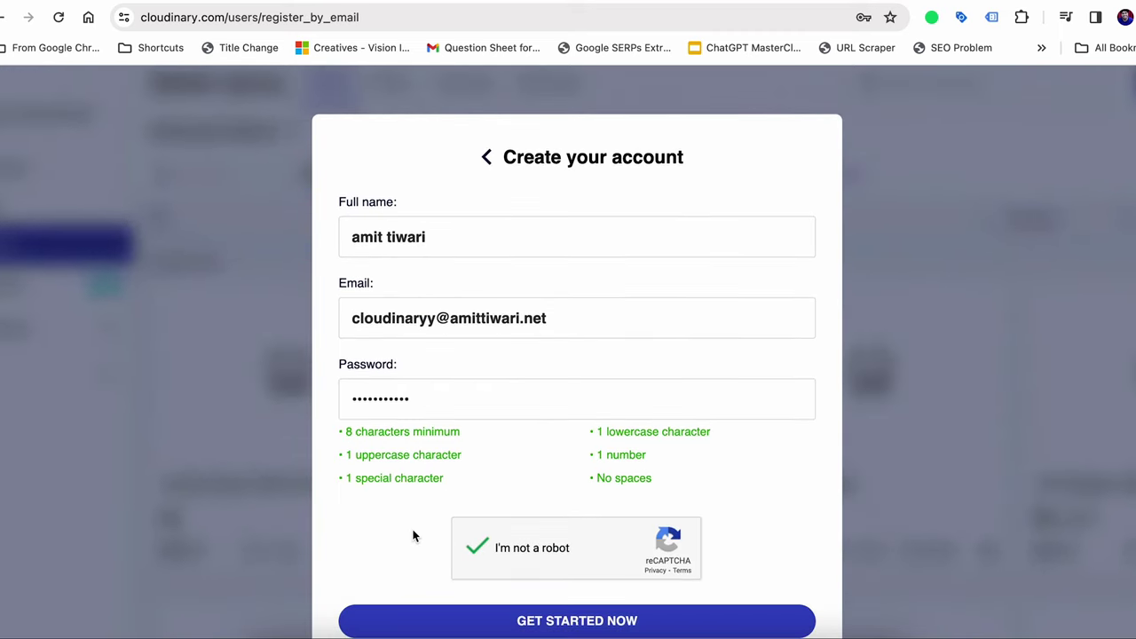
pyautogui.click(494, 627)
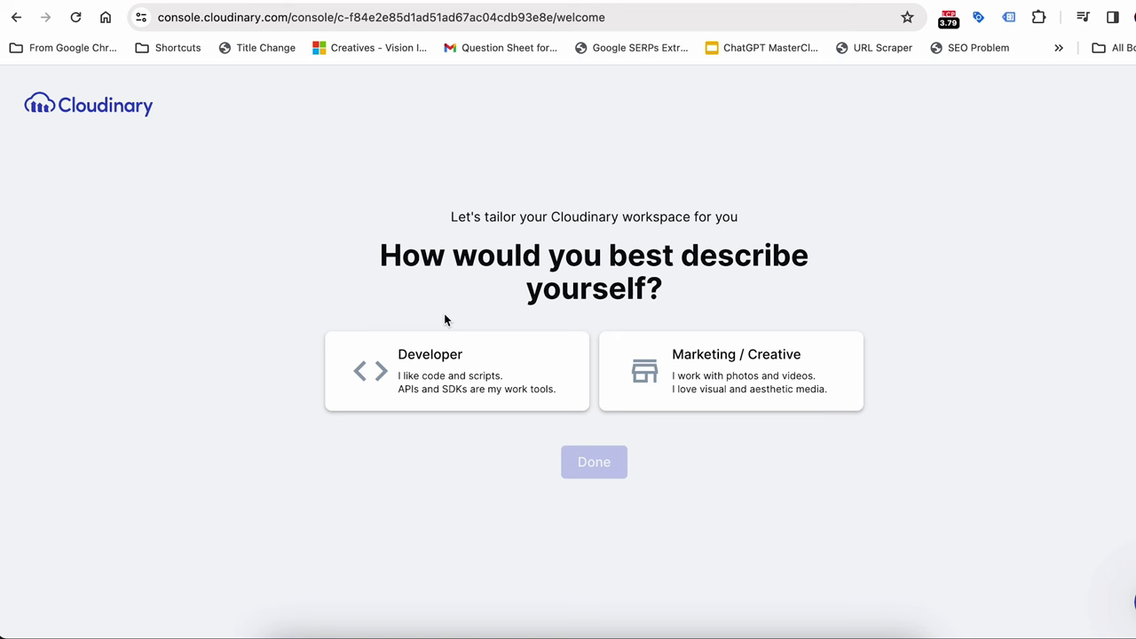
# Choose the Marketing / Creative role, then copy the API environment variable from Programmable Media
pyautogui.click(697, 364)
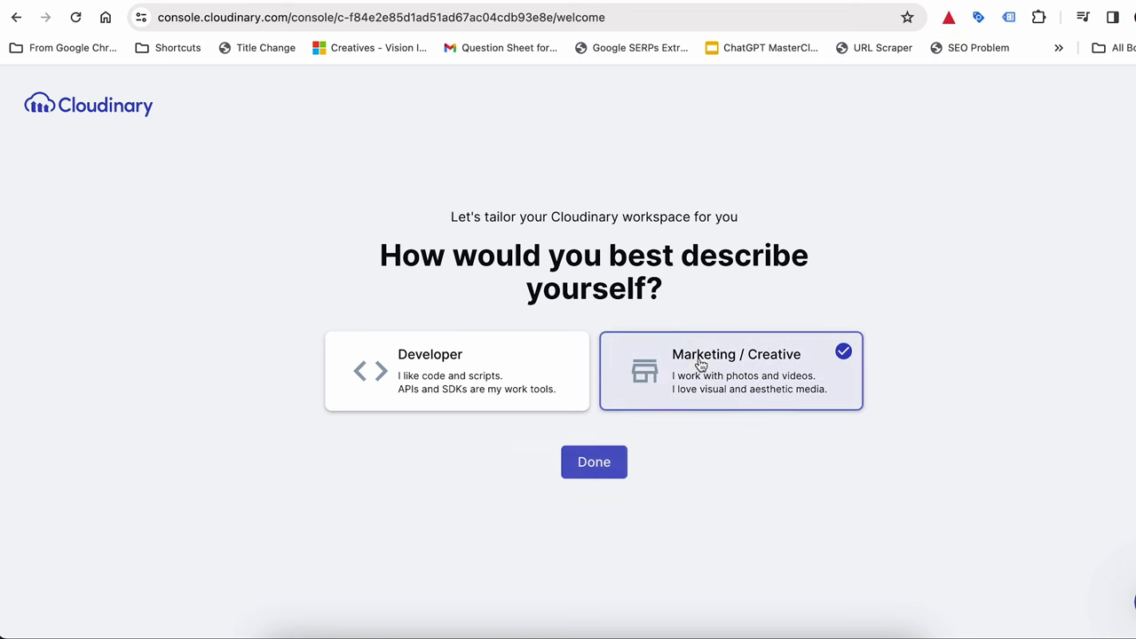
pyautogui.click(600, 478)
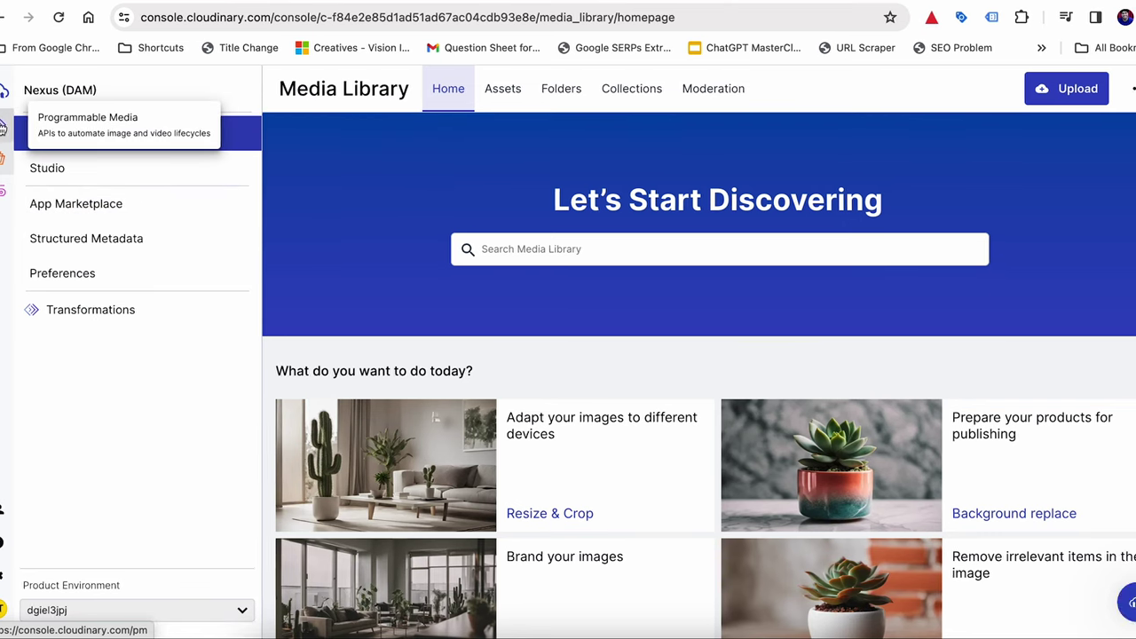
pyautogui.click(2, 127)
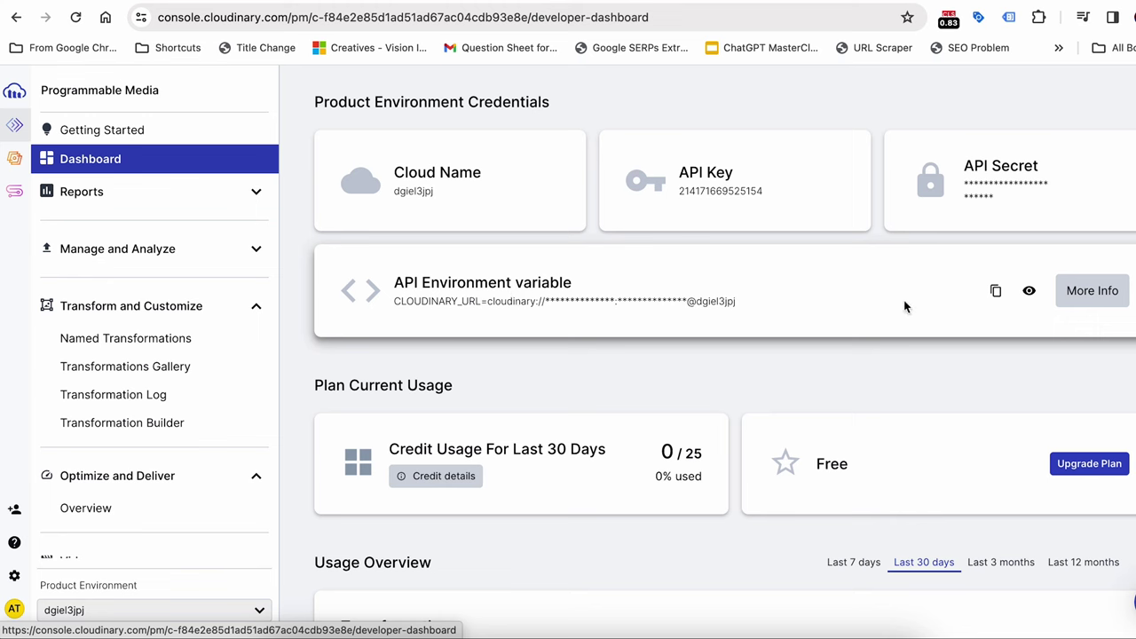
pyautogui.click(998, 293)
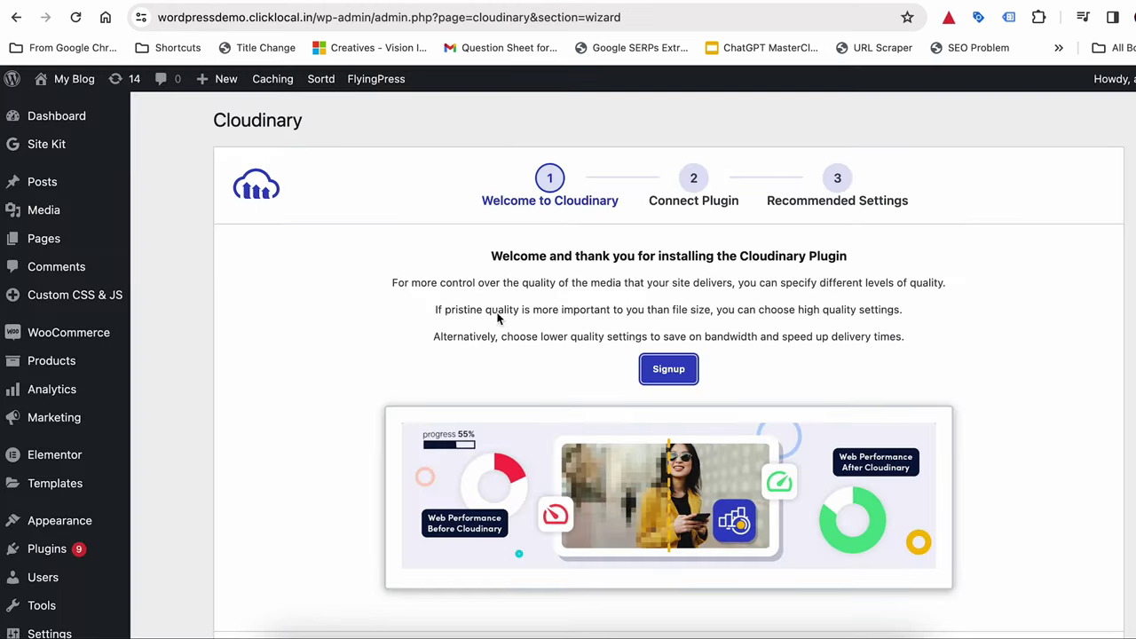
# Paste the Cloudinary API environment variable as the connection string and finish the wizard
pyautogui.scroll(-3, 562, 340)
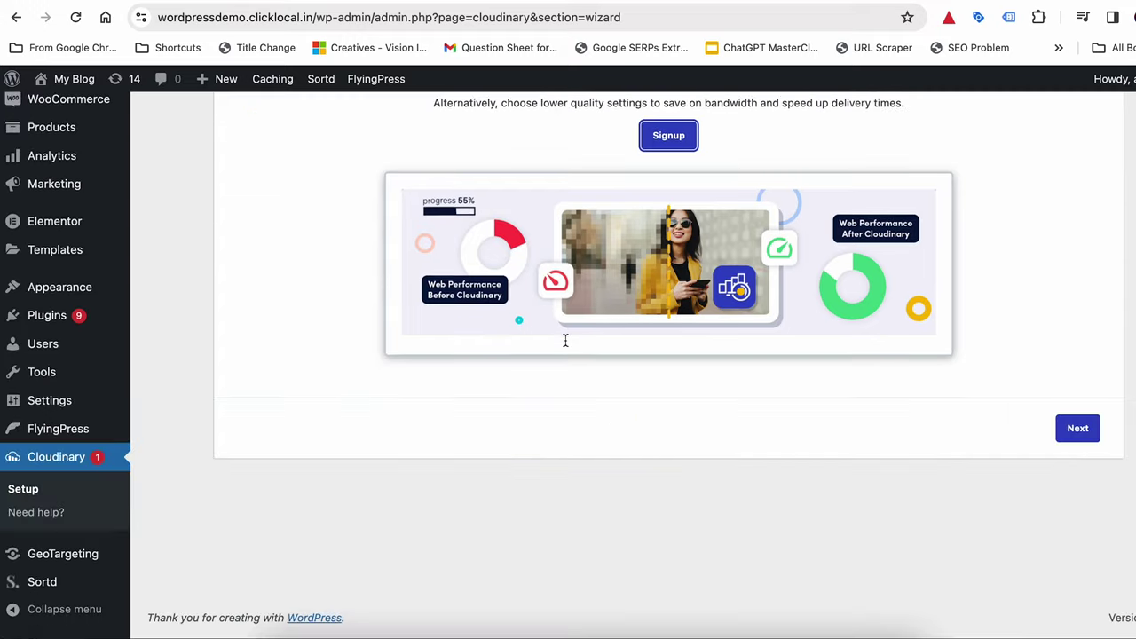
pyautogui.click(1065, 442)
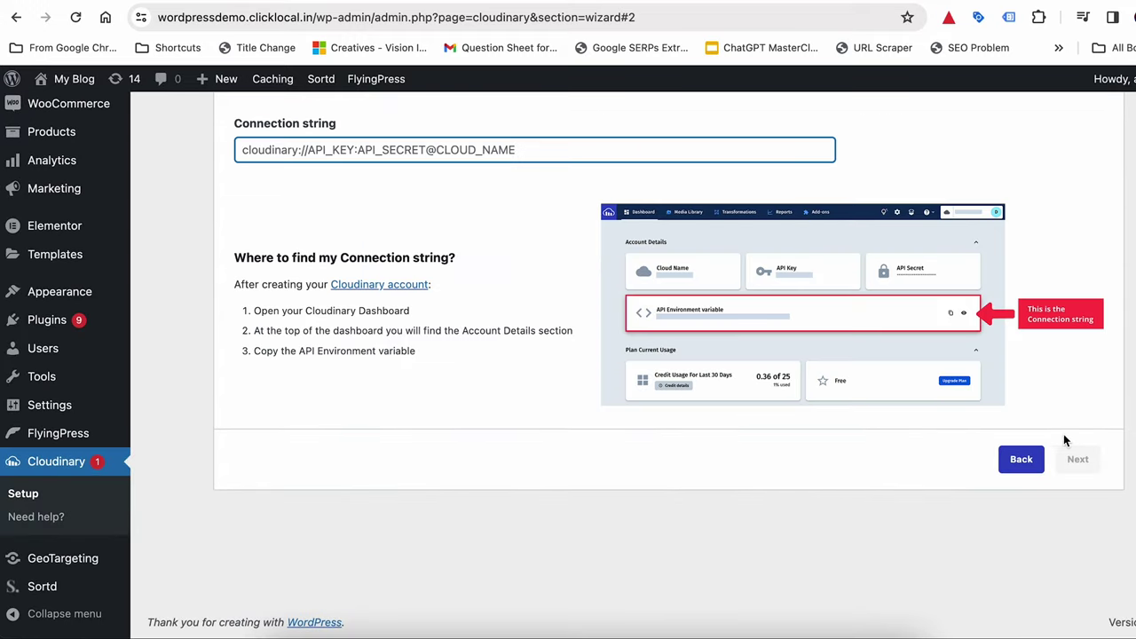
pyautogui.scroll(1, 475, 190)
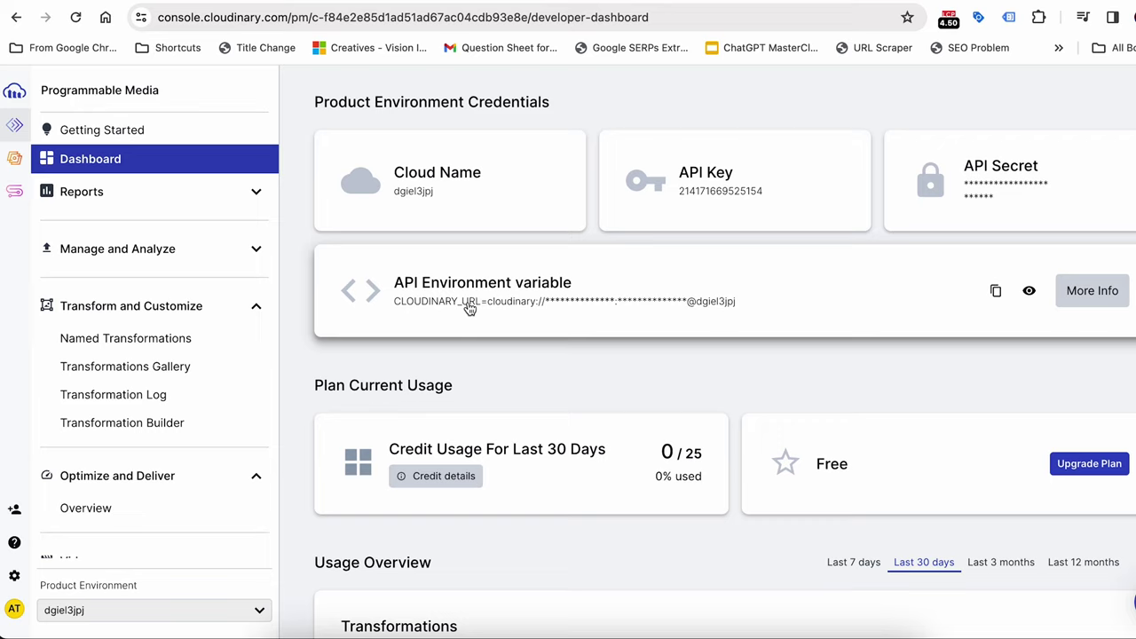
pyautogui.click(470, 307)
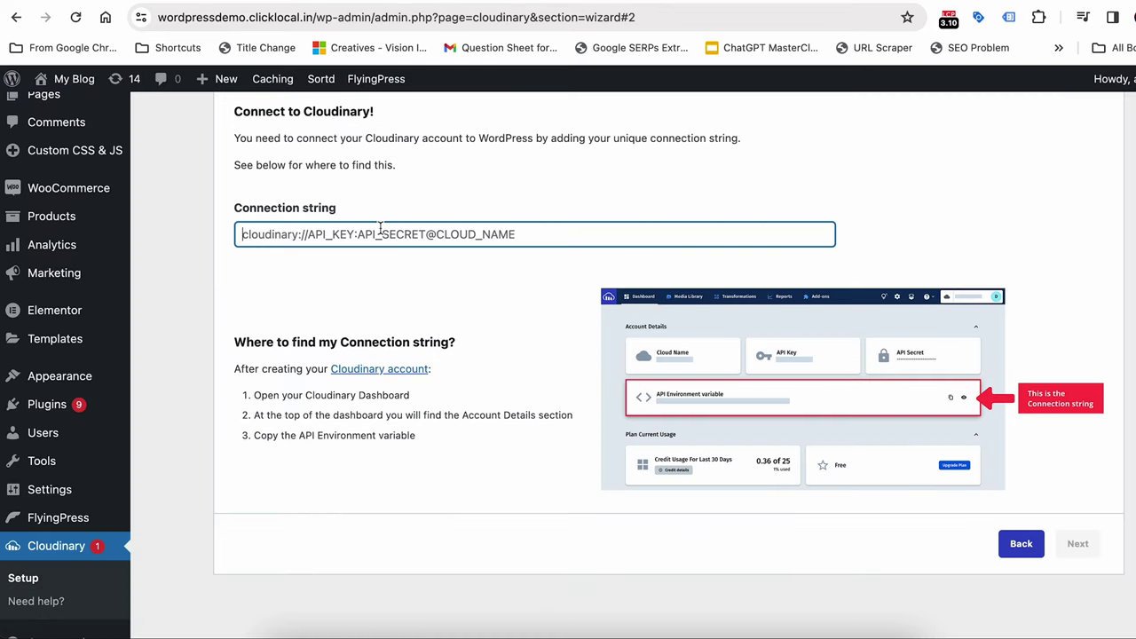
pyautogui.press('super+v')
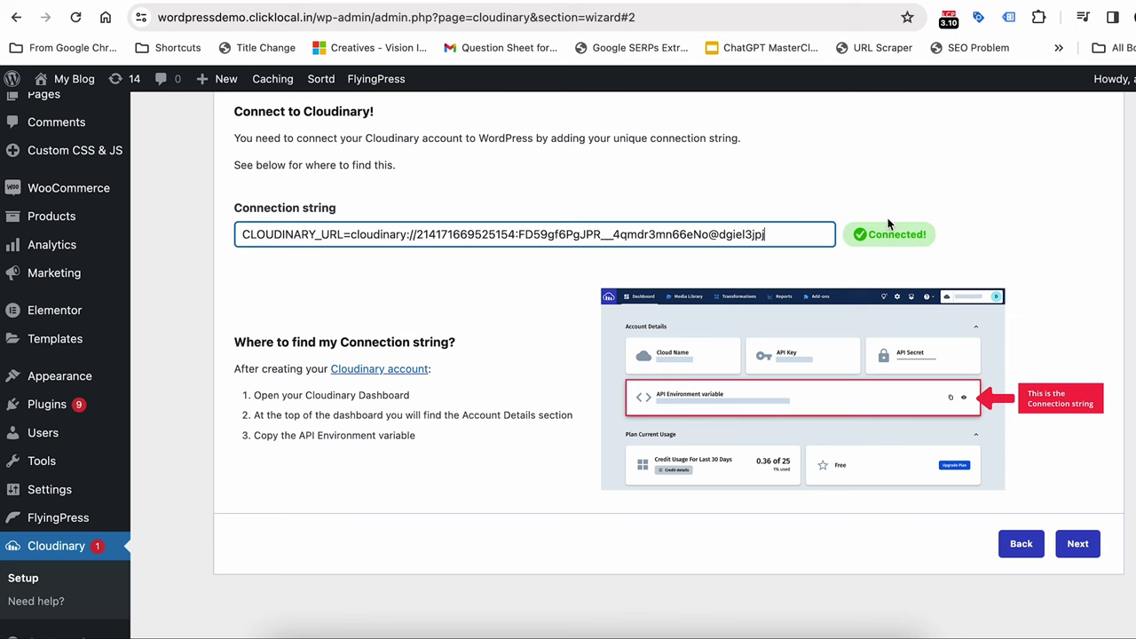
pyautogui.click(1077, 543)
pyautogui.click(1083, 429)
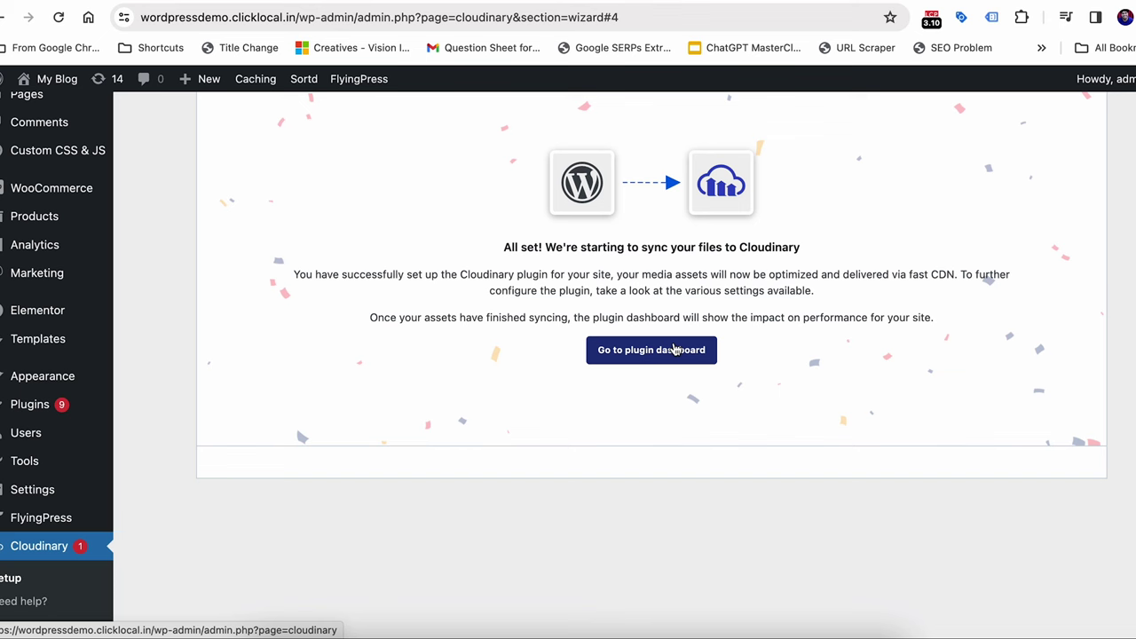
# In the Cloudinary General settings, keep Storage set to Cloudinary and WordPress
pyautogui.click(674, 349)
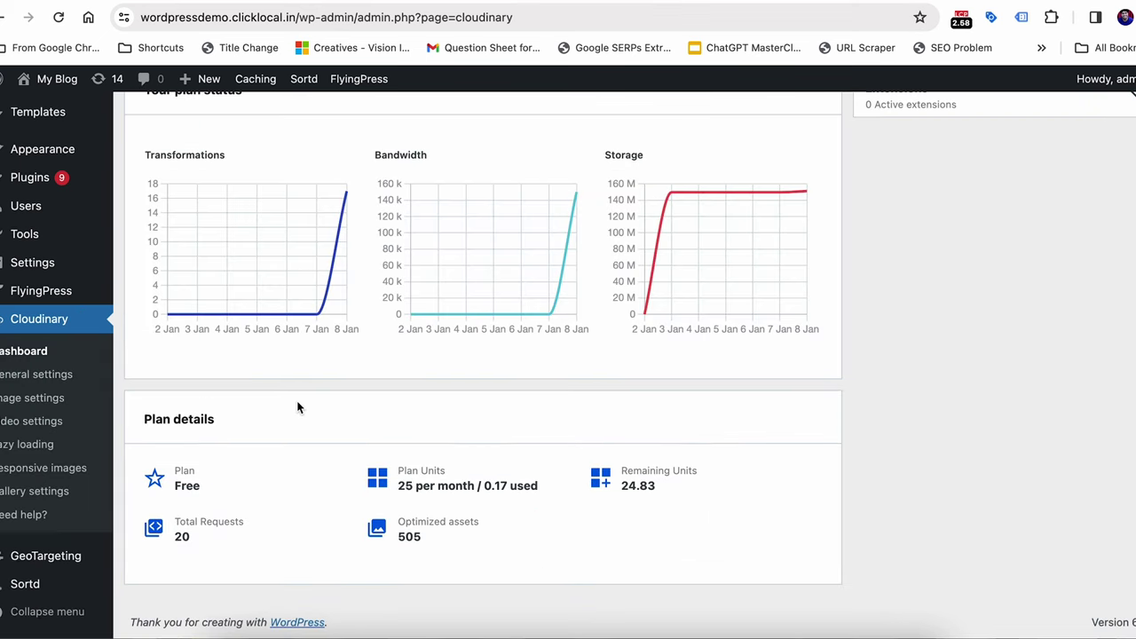
pyautogui.click(24, 382)
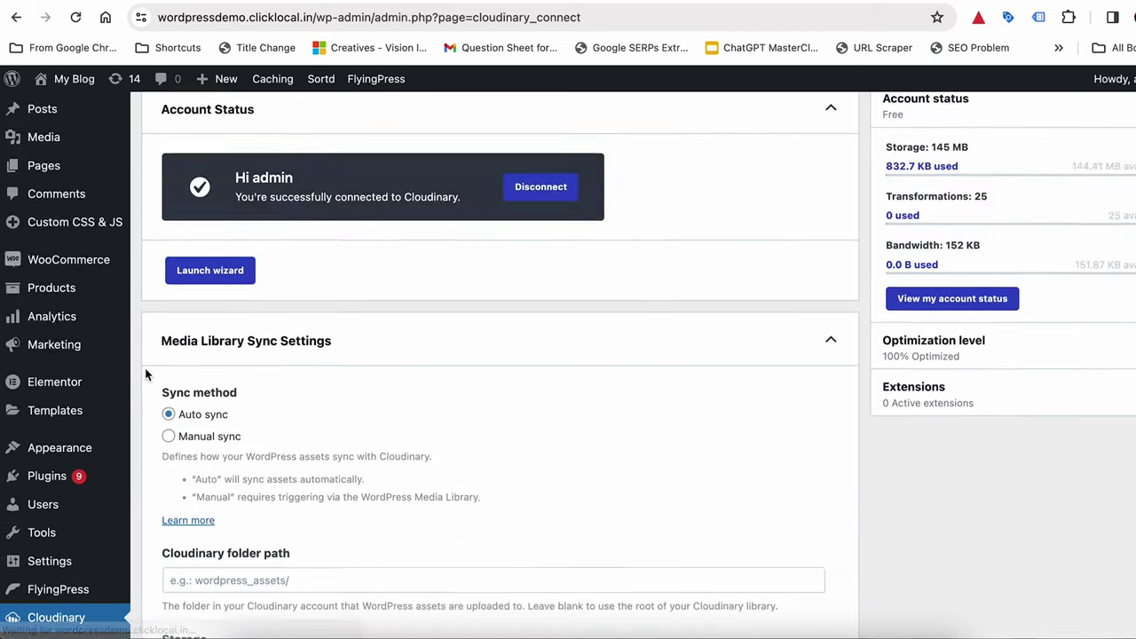
pyautogui.scroll(-3, 128, 373)
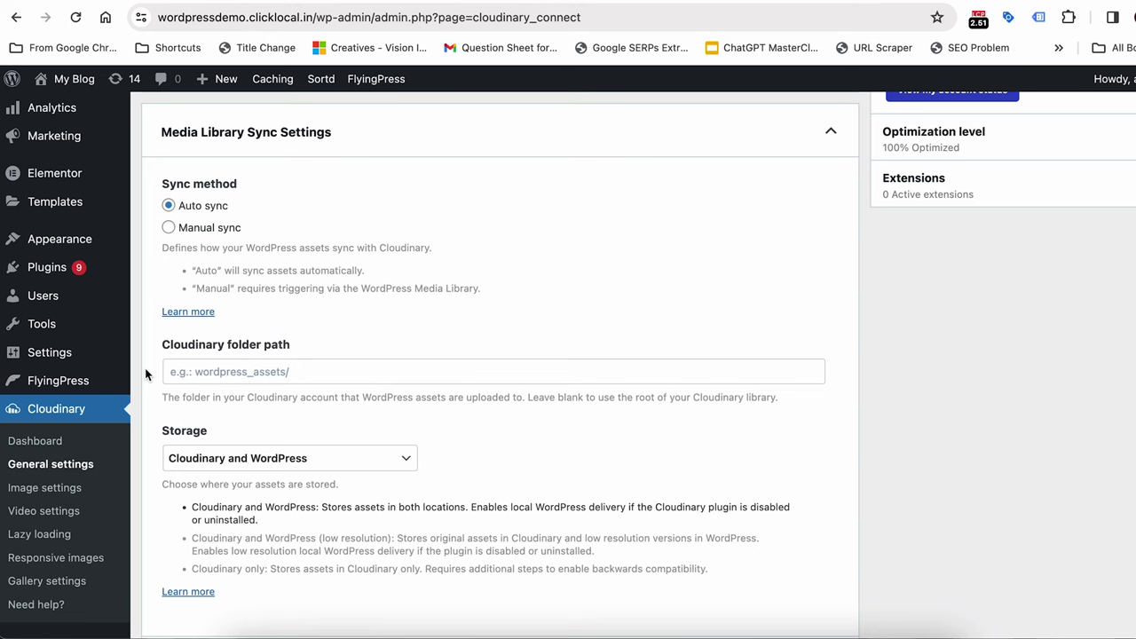
pyautogui.scroll(-2, 144, 367)
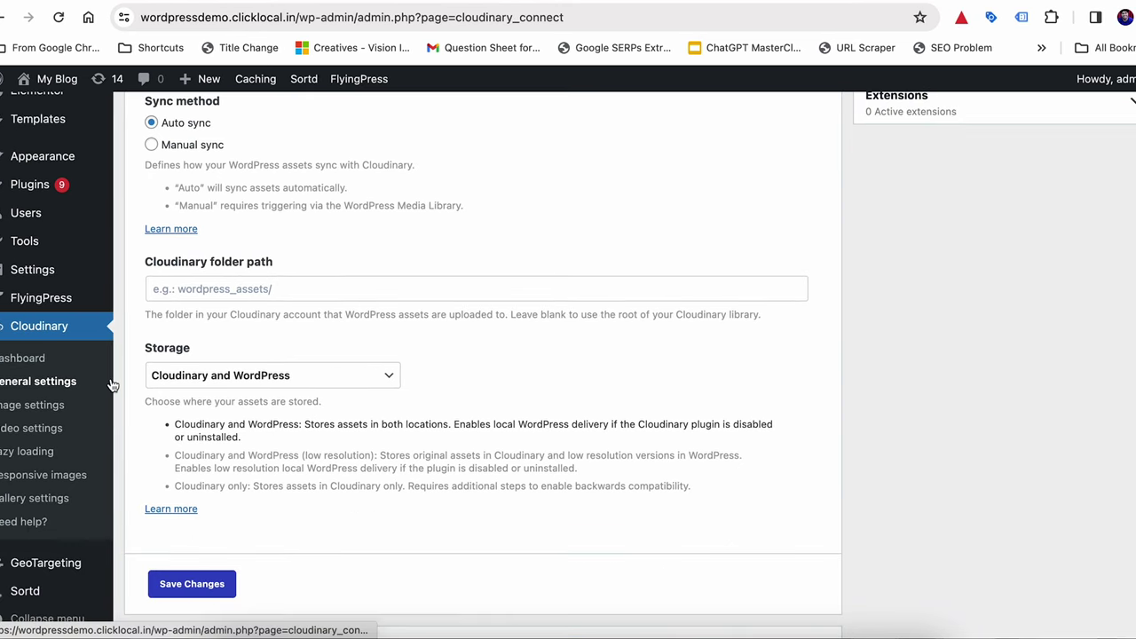
pyautogui.click(166, 380)
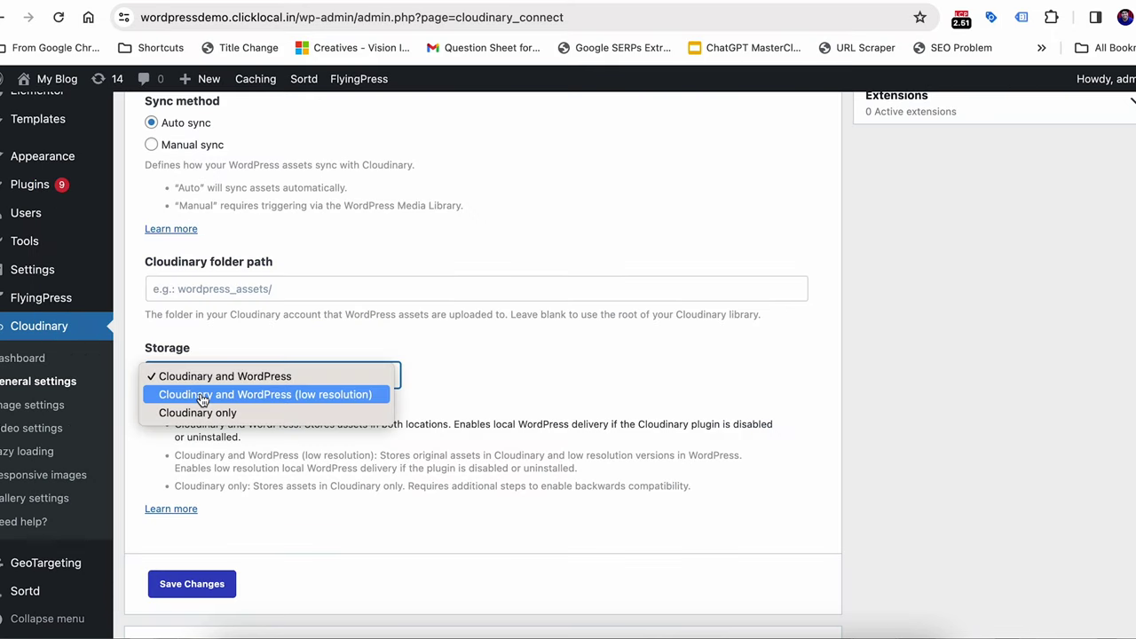
pyautogui.click(247, 377)
pyautogui.click(145, 428)
pyautogui.scroll(5, 145, 431)
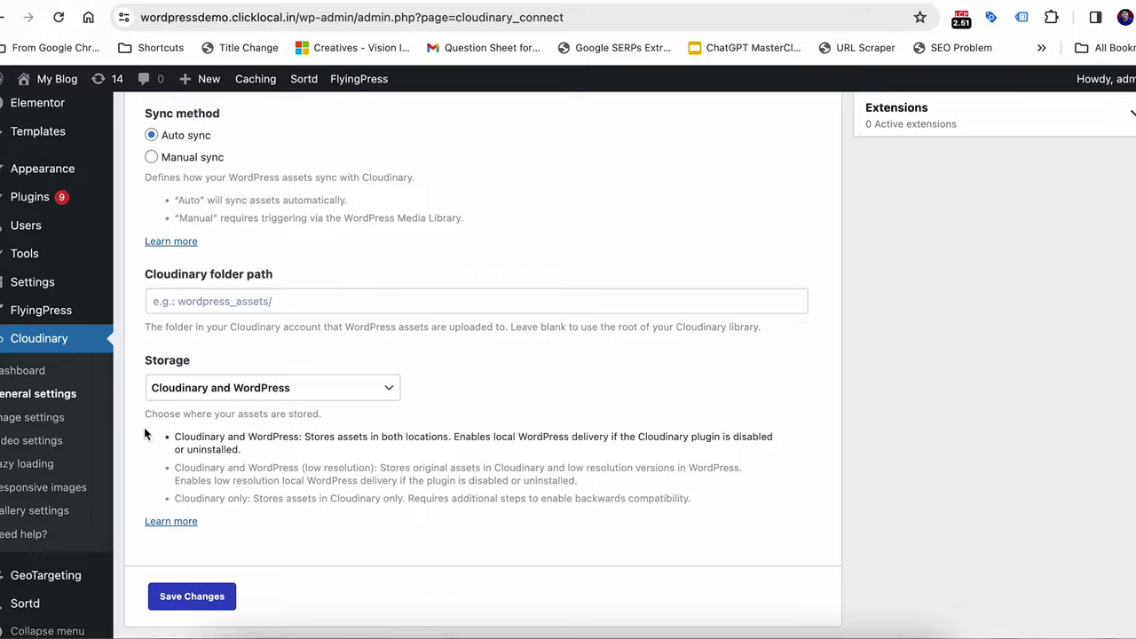
pyautogui.scroll(-3, 147, 434)
# In Cloudinary Image settings, confirm the image format stays on Auto
pyautogui.click(31, 458)
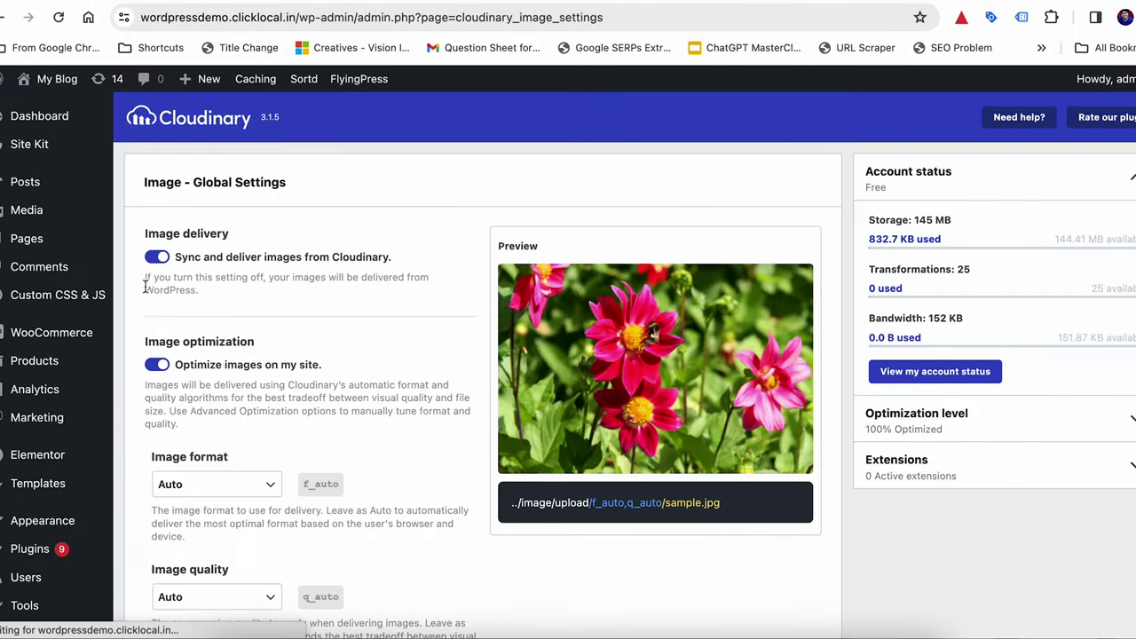
pyautogui.scroll(-1, 142, 337)
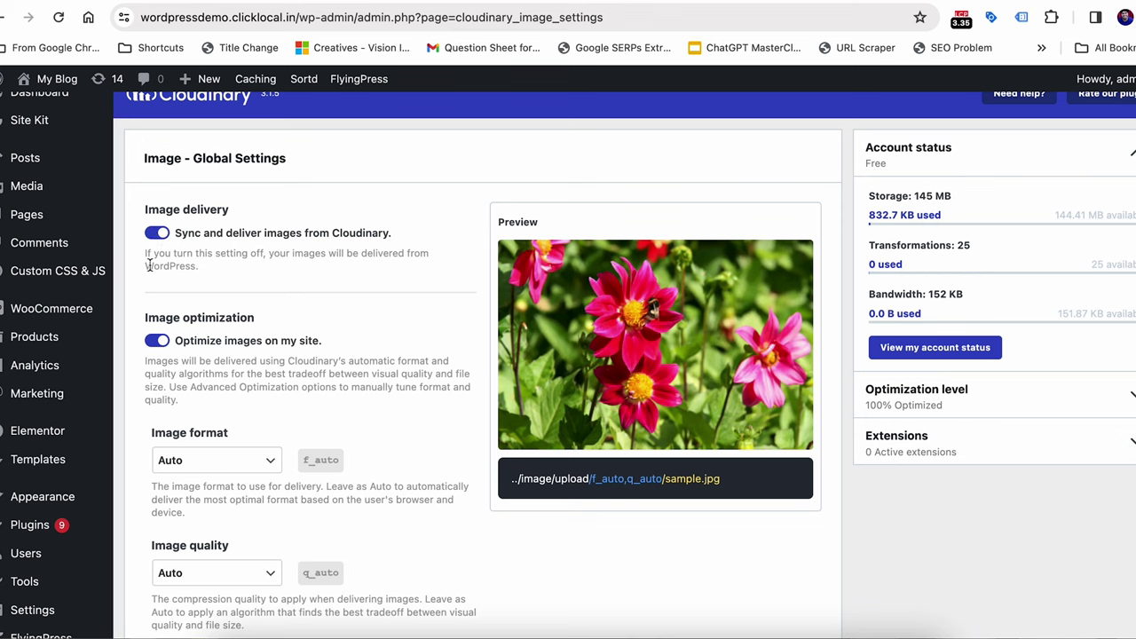
pyautogui.scroll(-2, 148, 264)
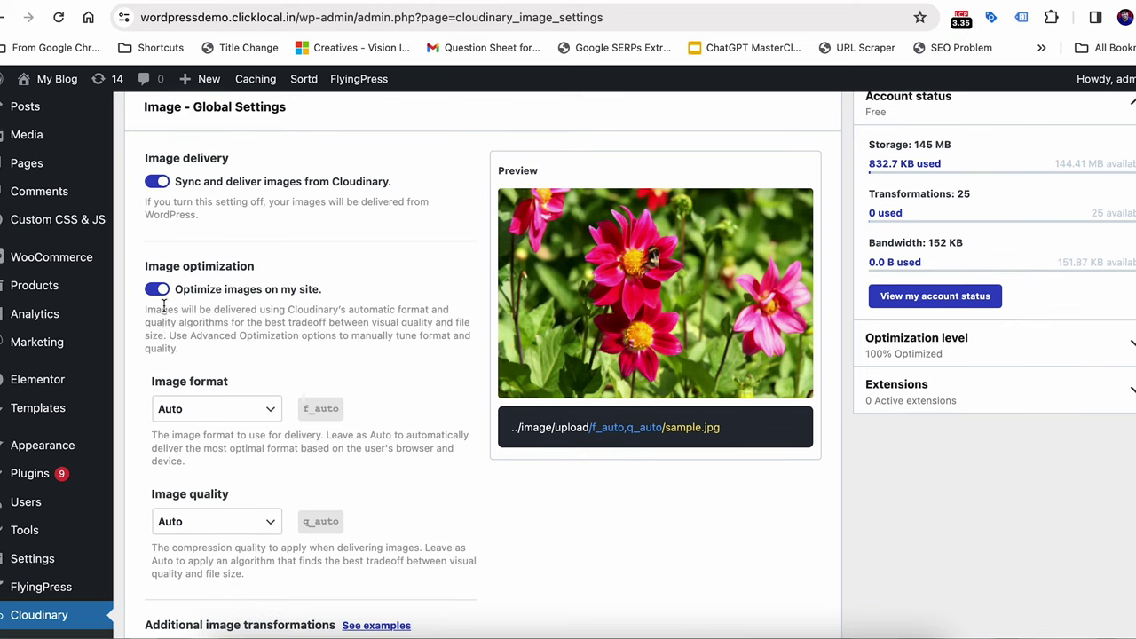
pyautogui.scroll(-3, 166, 333)
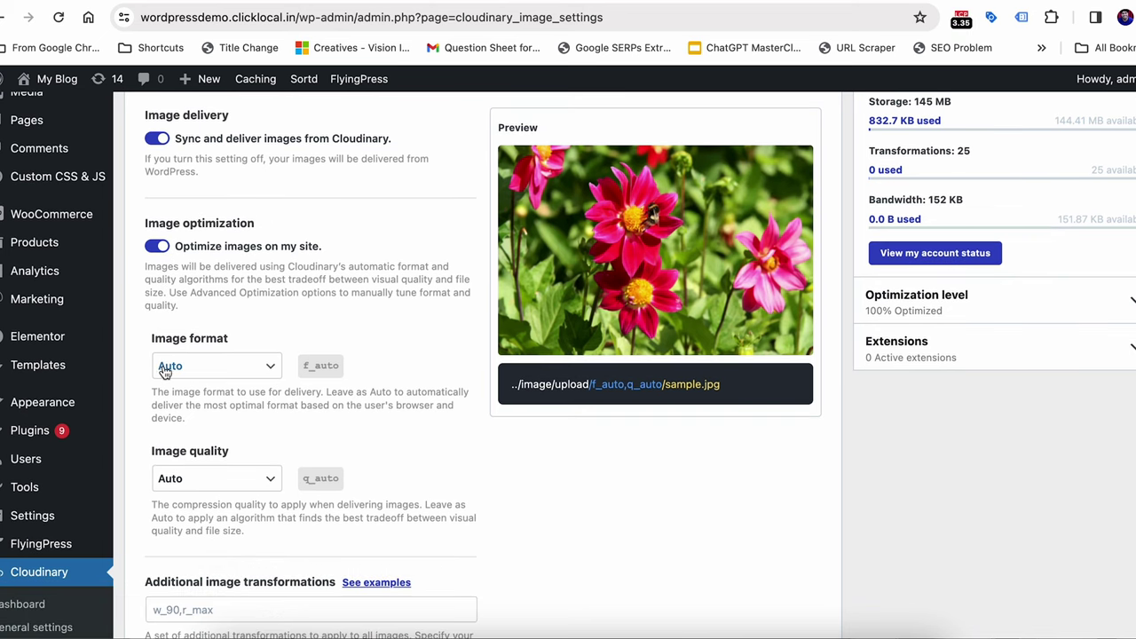
pyautogui.click(164, 372)
pyautogui.click(167, 371)
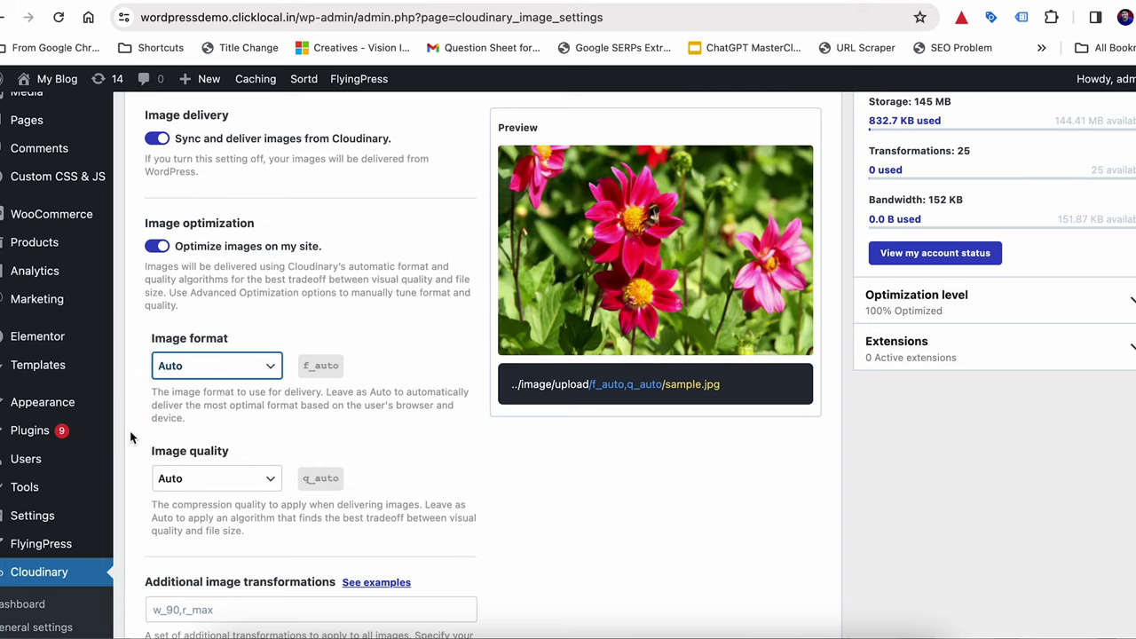
pyautogui.scroll(-2, 132, 436)
pyautogui.click(222, 300)
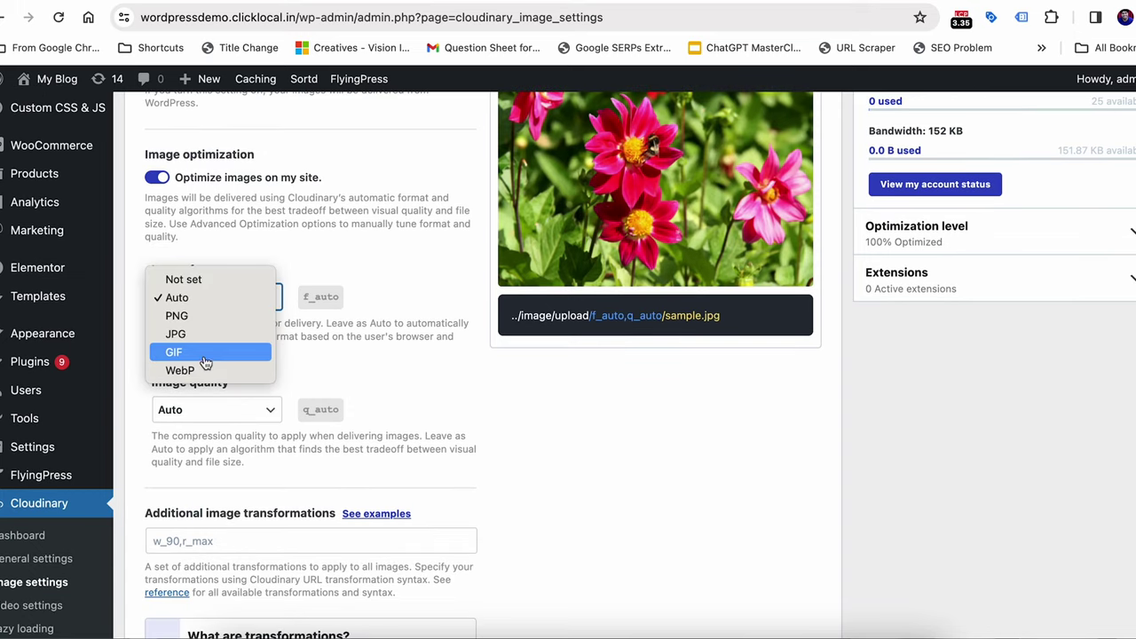
pyautogui.click(193, 296)
pyautogui.click(194, 293)
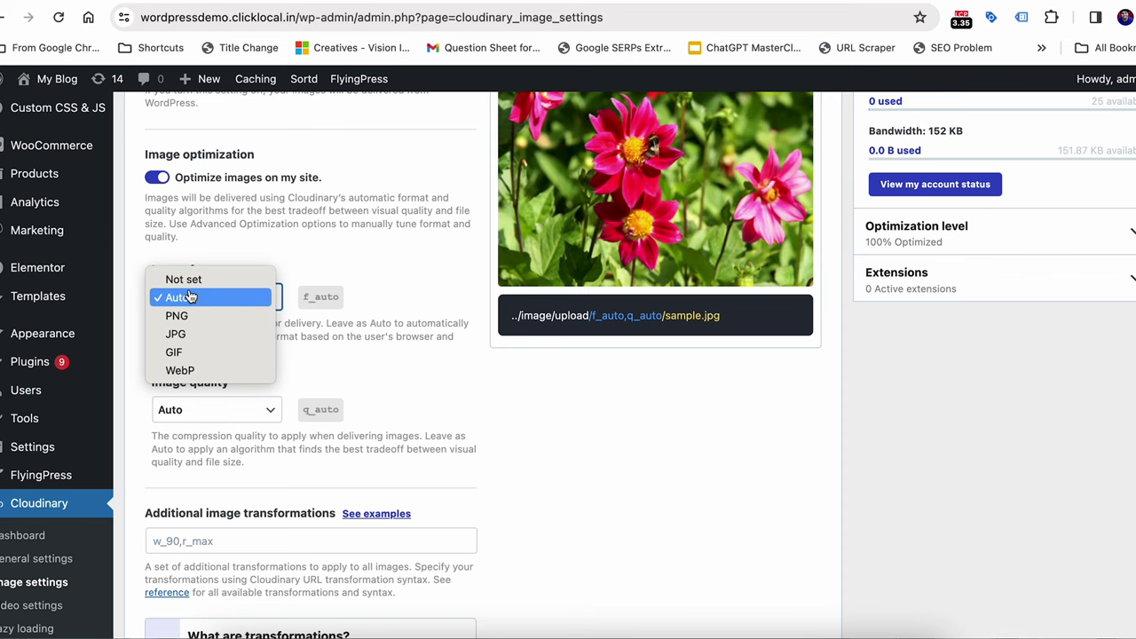
pyautogui.click(194, 297)
# Keep image quality on Auto and save the image settings
pyautogui.scroll(-2, 137, 382)
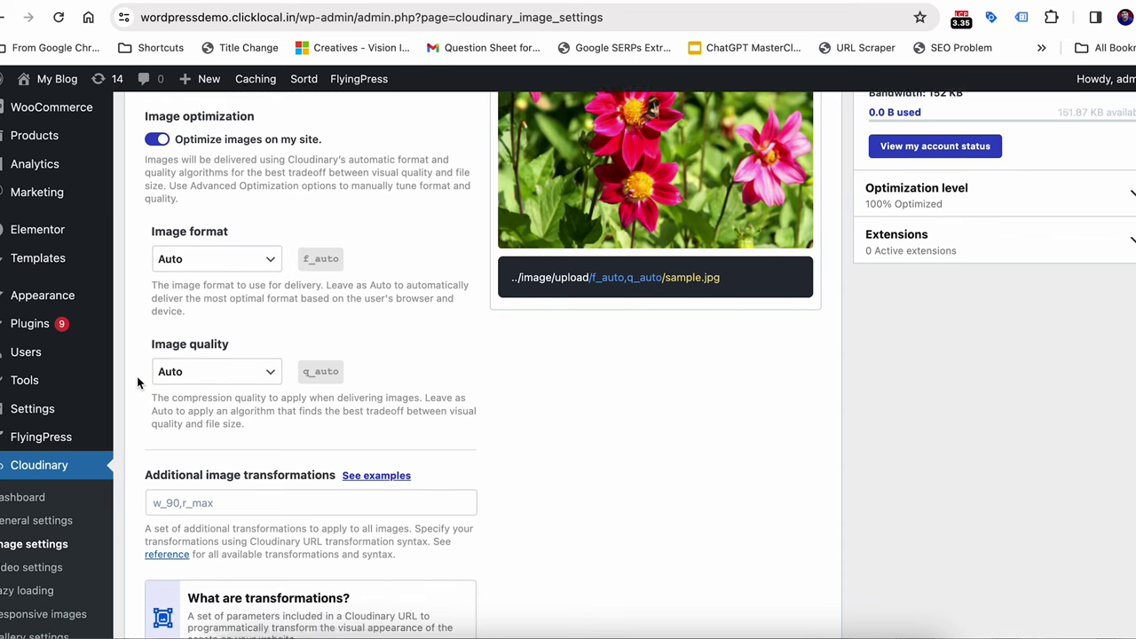
pyautogui.click(204, 348)
pyautogui.click(204, 347)
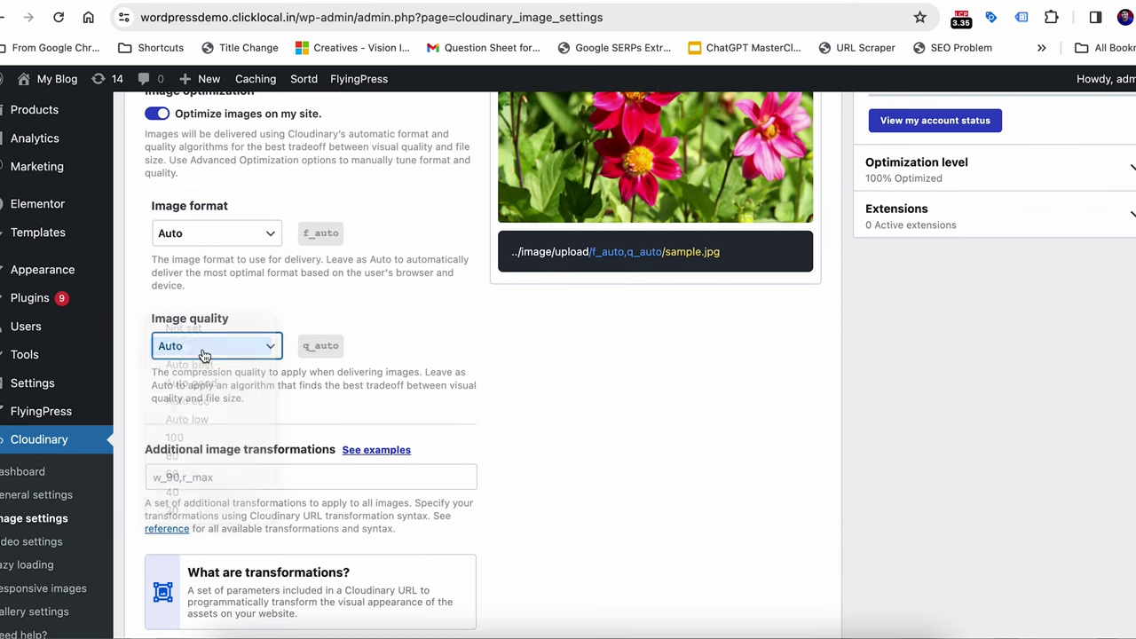
pyautogui.scroll(-4, 145, 373)
pyautogui.scroll(-3, 144, 373)
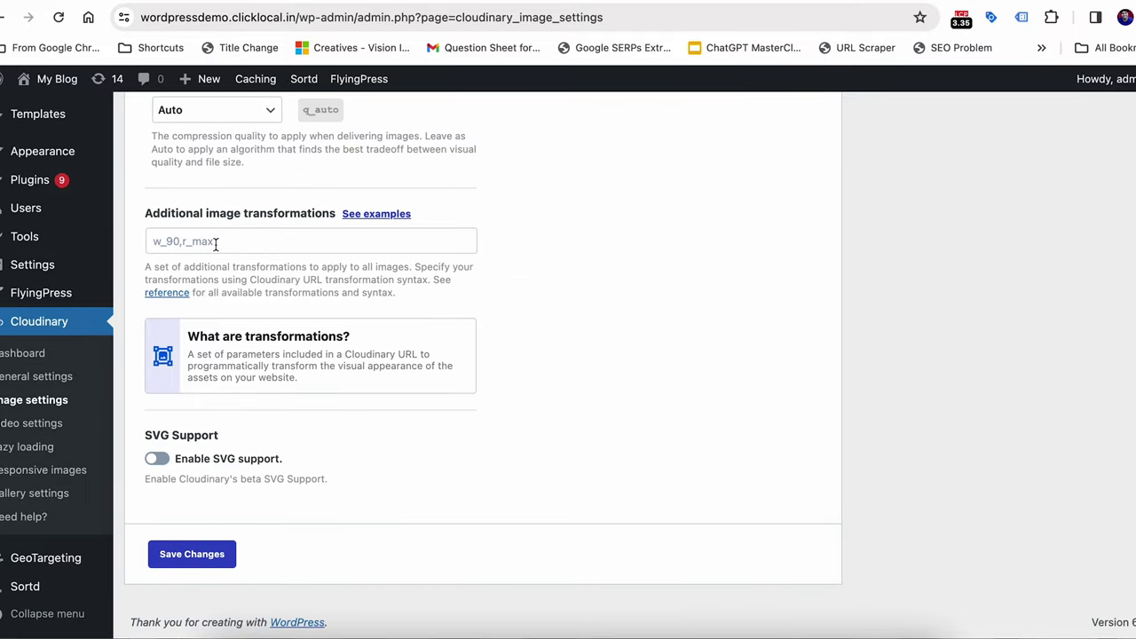
pyautogui.click(199, 553)
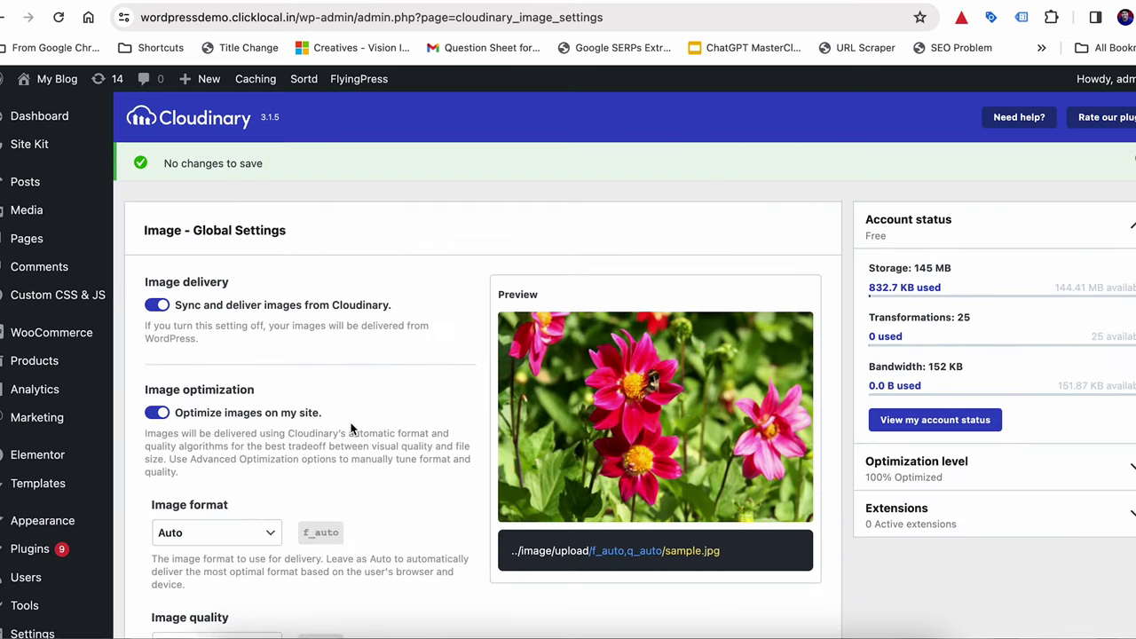
pyautogui.scroll(-3, 350, 355)
# Review Responsive images: 200px breakpoint distance, max 10 images, 2048–200px width limits
pyautogui.scroll(-1, 301, 381)
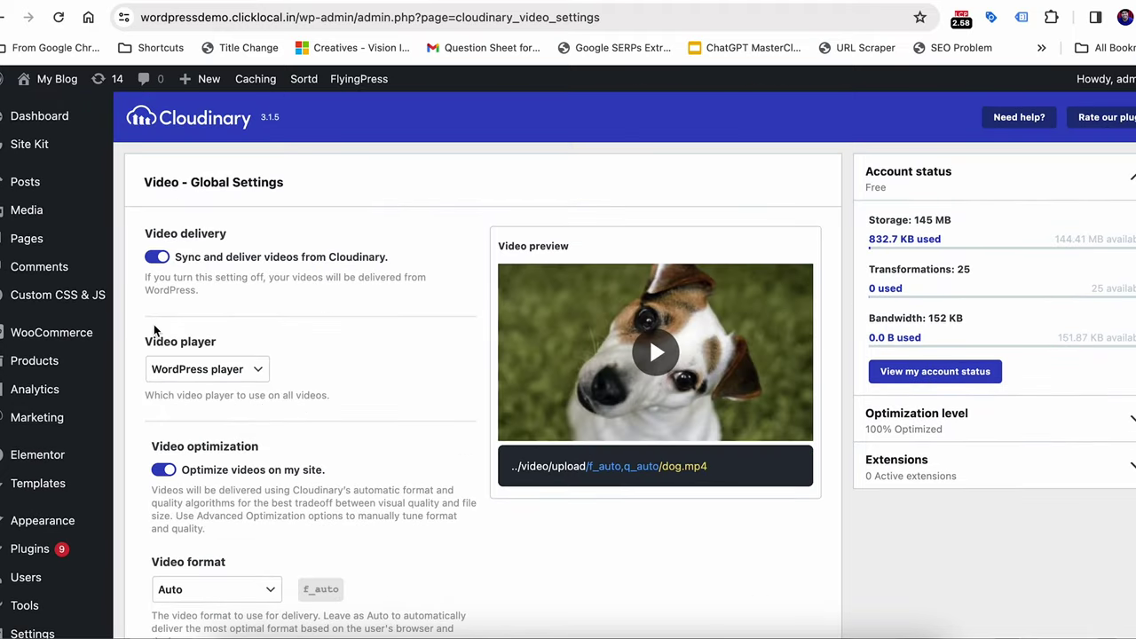
pyautogui.scroll(-5, 153, 330)
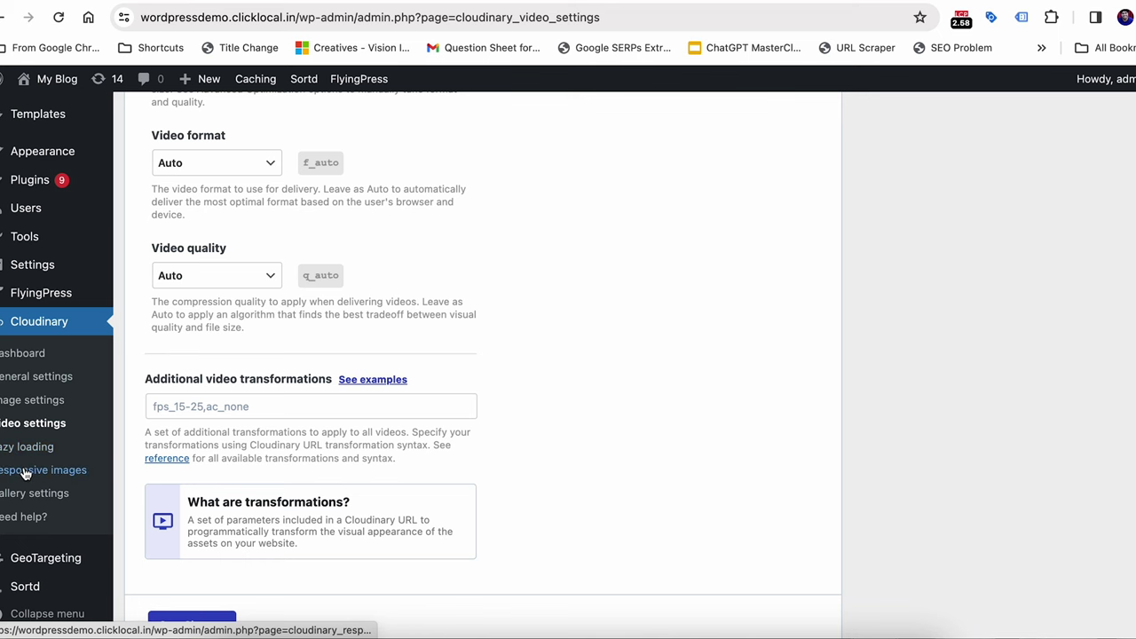
pyautogui.click(24, 473)
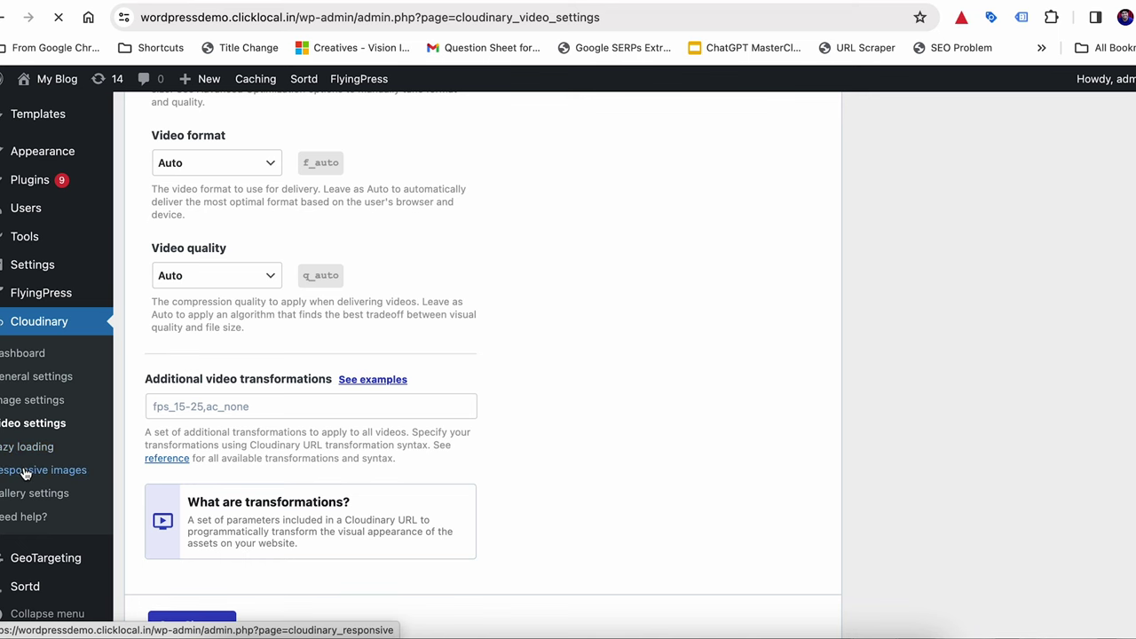
pyautogui.scroll(-5, 52, 477)
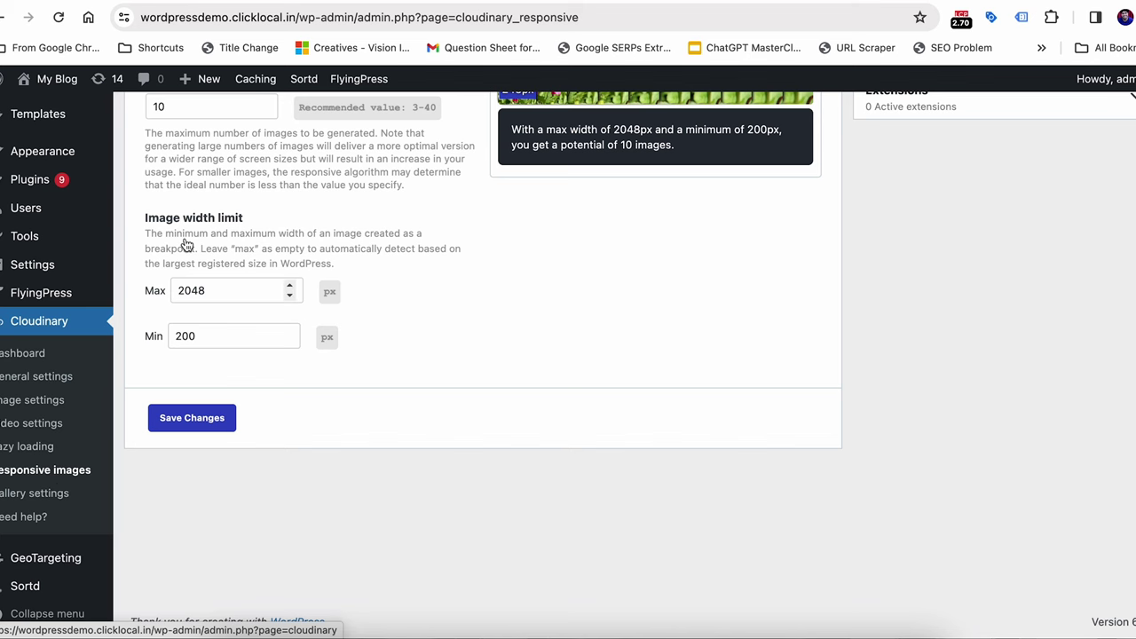
pyautogui.scroll(5, 173, 253)
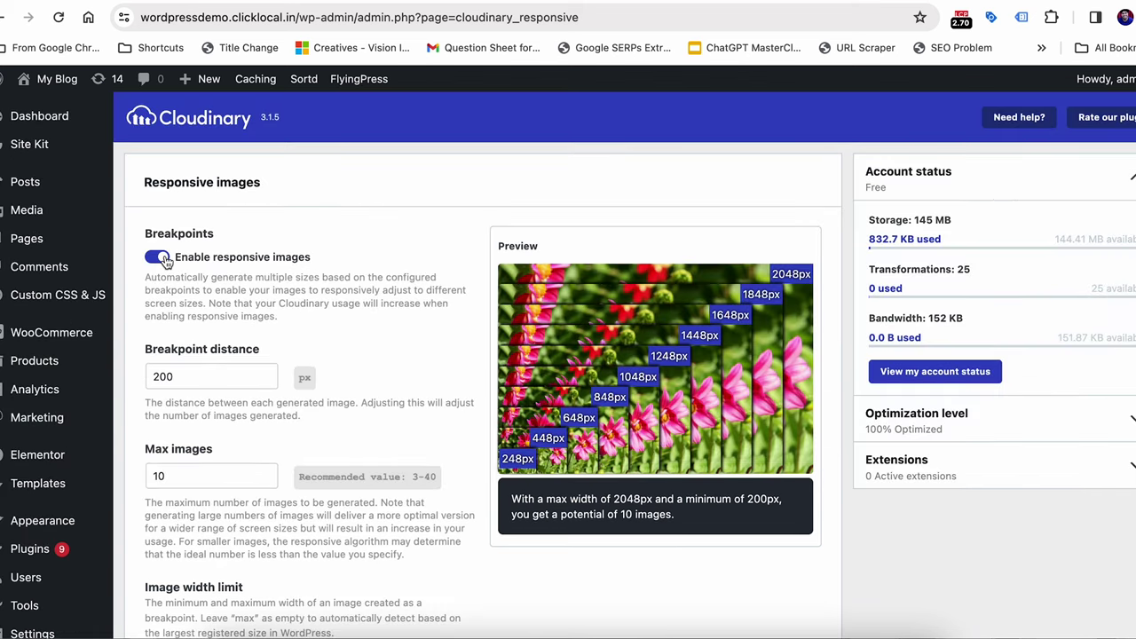
pyautogui.scroll(-2, 161, 307)
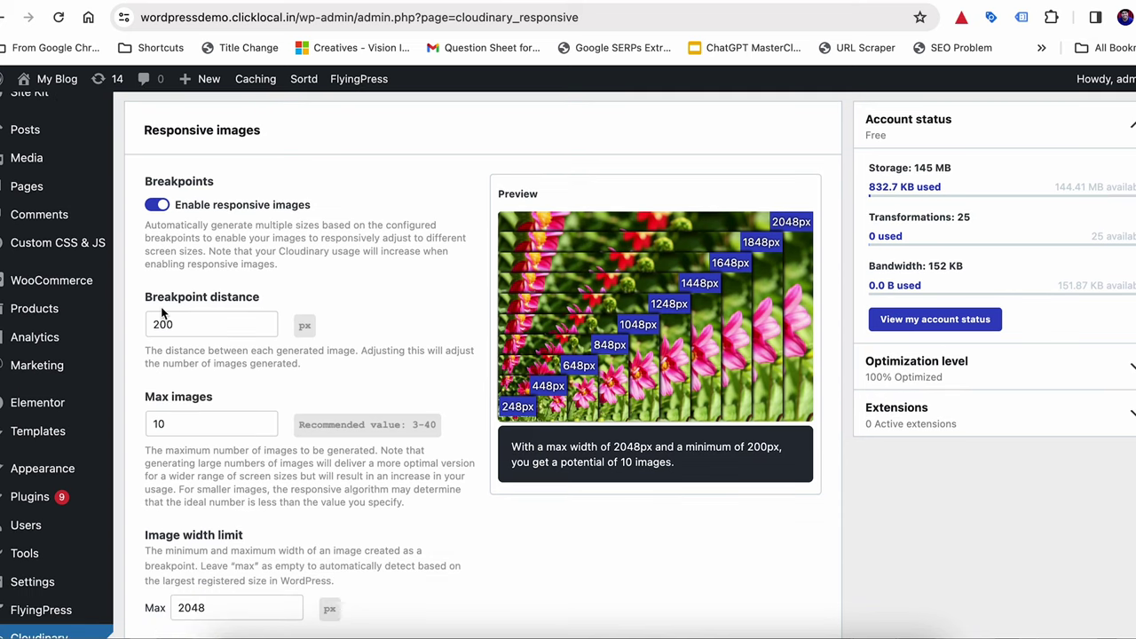
pyautogui.scroll(-8, 161, 306)
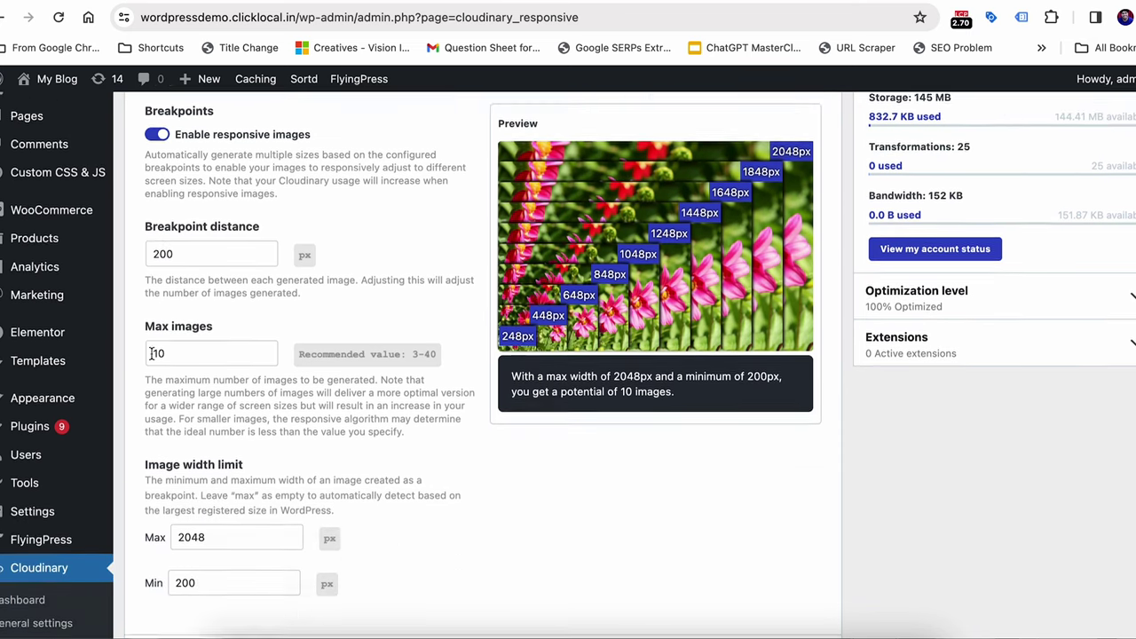